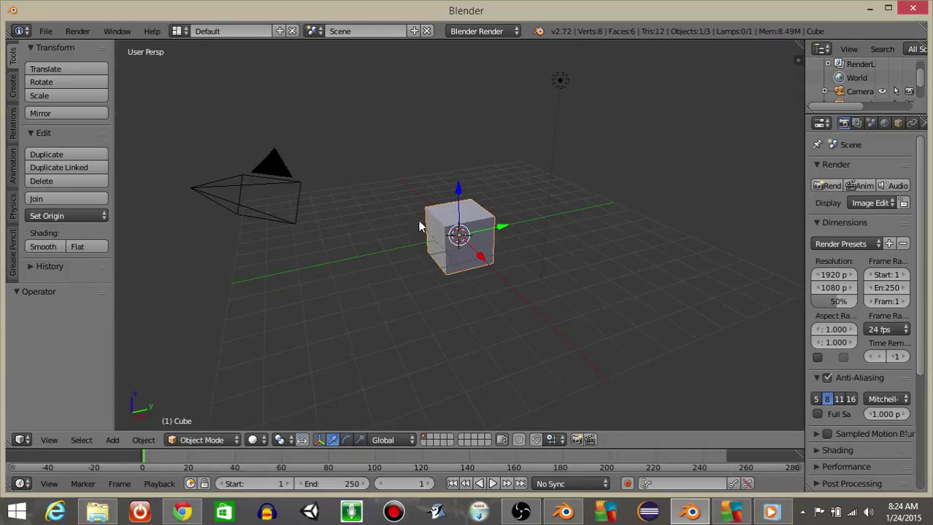
Delete the lamp and the camera from the default scene
right_click(566, 89)
key(x)
click(566, 89)
right_click(250, 181)
key(x)
click(250, 176)
Switch the screen layout to Game Logic and the render engine to Blender Game
click(177, 31)
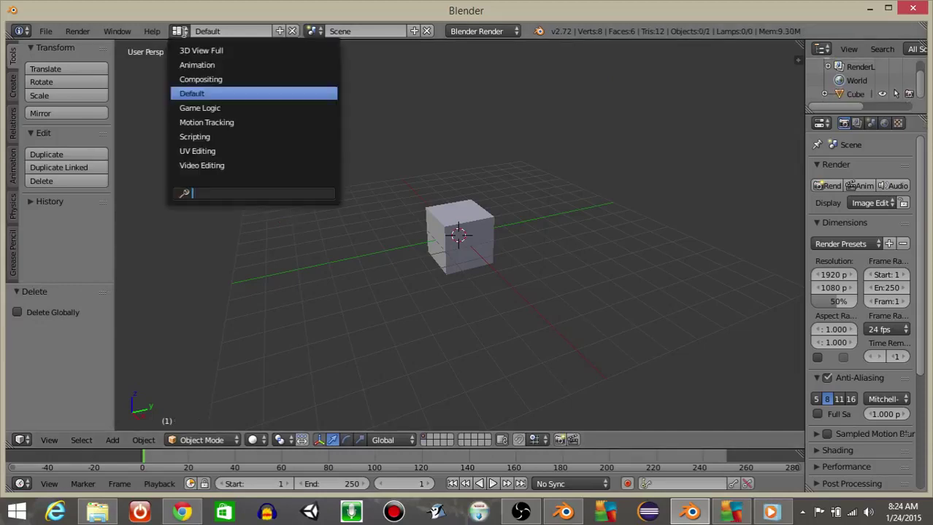
click(200, 106)
click(468, 31)
click(471, 62)
Select the cube and rename the object to "player"
scroll(438, 172, up, 9)
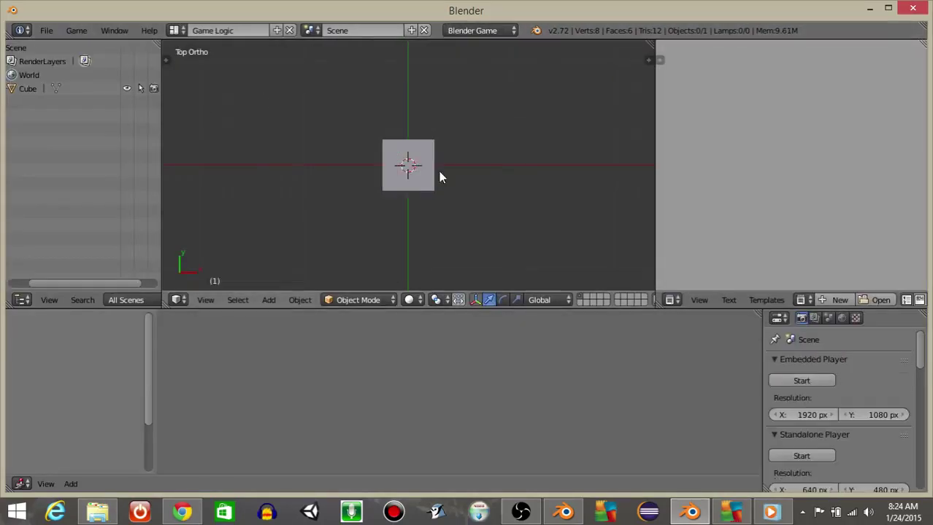
right_click(416, 150)
middle_drag(356, 406, 405, 402)
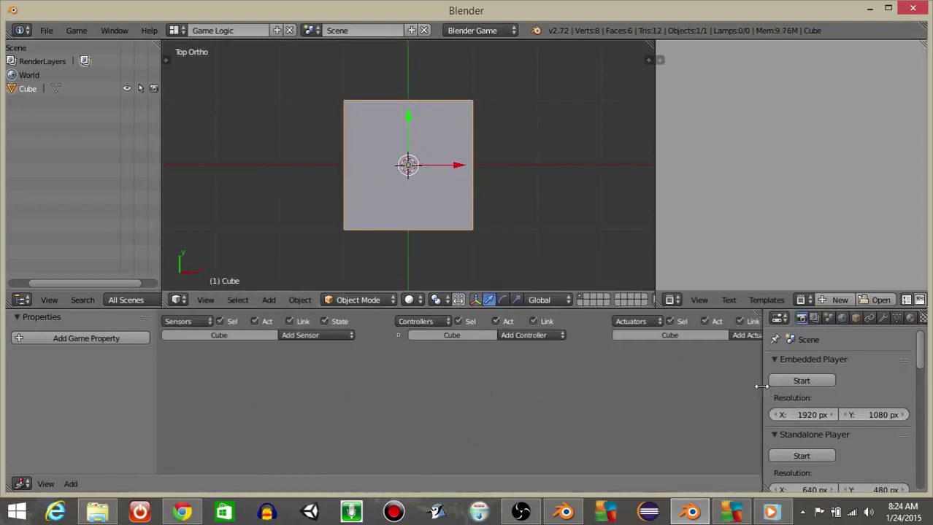
drag(761, 390, 525, 394)
click(617, 318)
click(609, 363)
text(player)
key(Return)
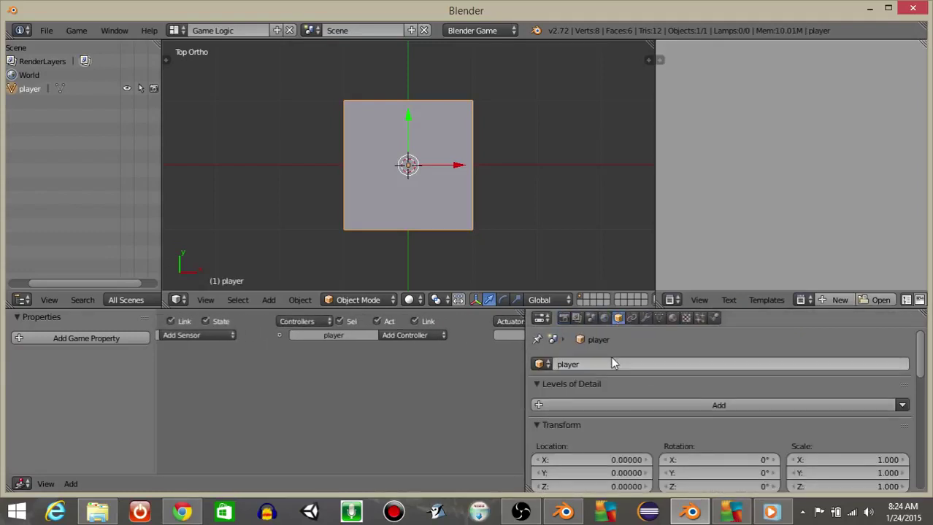
Add four Keyboard sensors to the player object's game logic
drag(525, 385, 758, 385)
middle_drag(284, 381, 451, 379)
scroll(451, 379, up, 8)
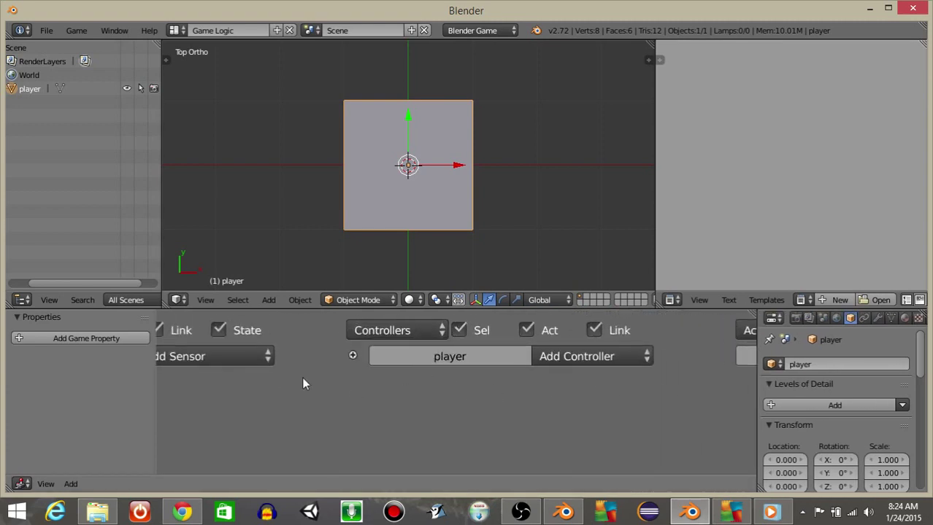
middle_drag(231, 379, 568, 375)
click(400, 356)
click(428, 218)
click(394, 361)
click(418, 218)
click(412, 356)
click(431, 227)
click(408, 357)
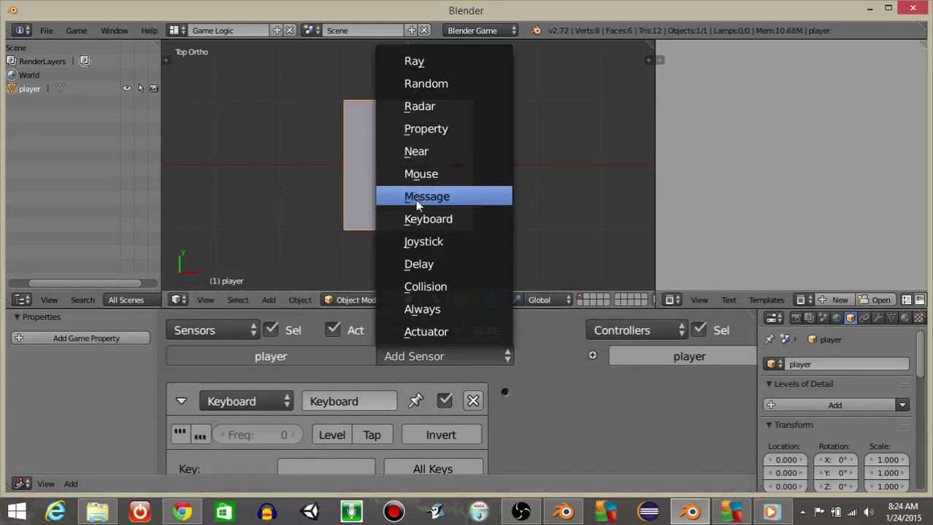
click(387, 217)
Name the first Keyboard sensor "wKey", assign it the W key, and collapse it
click(321, 401)
text(wKey)
key(Return)
click(306, 468)
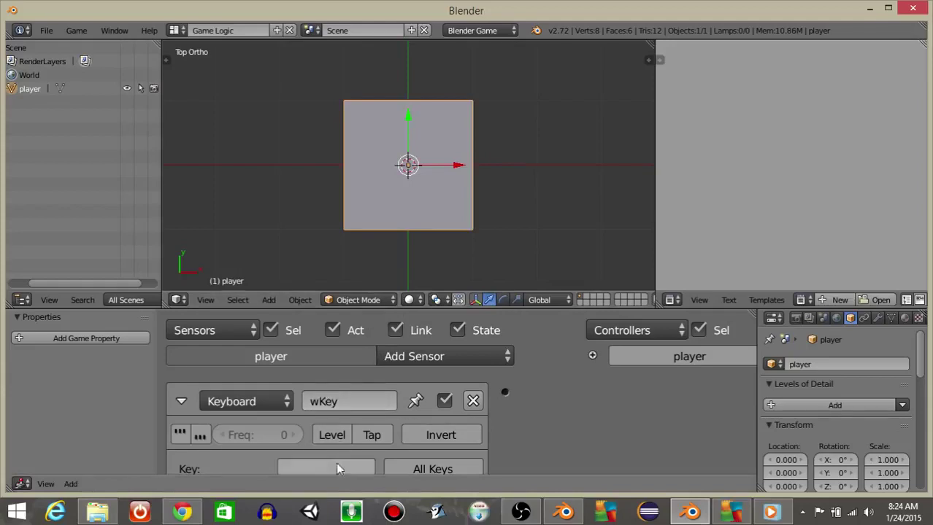
key(w)
click(182, 401)
Name the second Keyboard sensor "sKey", assign it the S key, and collapse it
middle_drag(223, 432, 259, 337)
middle_drag(321, 362, 341, 378)
click(342, 362)
text(sKey)
key(Return)
click(329, 423)
key(s)
click(183, 361)
Name the third Keyboard sensor "aKey", assign it the A key, and collapse it
middle_drag(259, 414, 258, 355)
click(308, 343)
key(BackSpace)
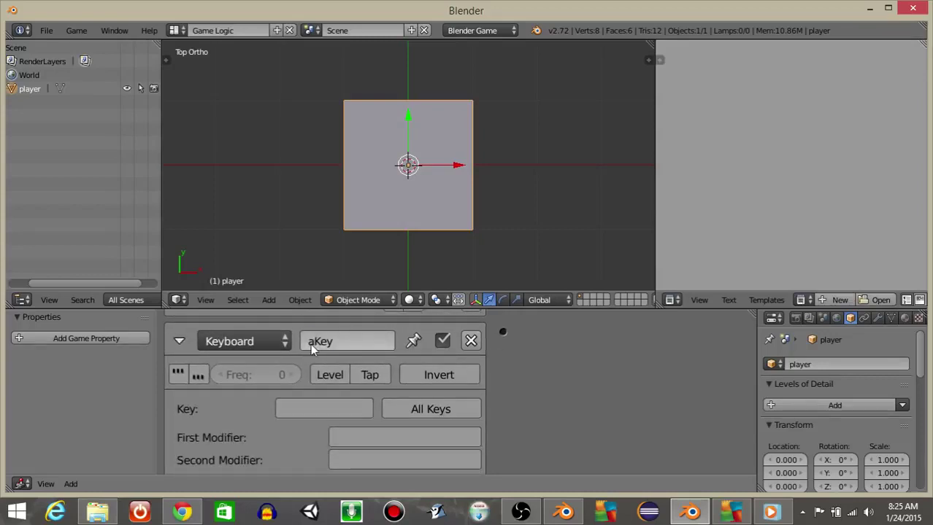
key(Return)
click(311, 401)
key(a)
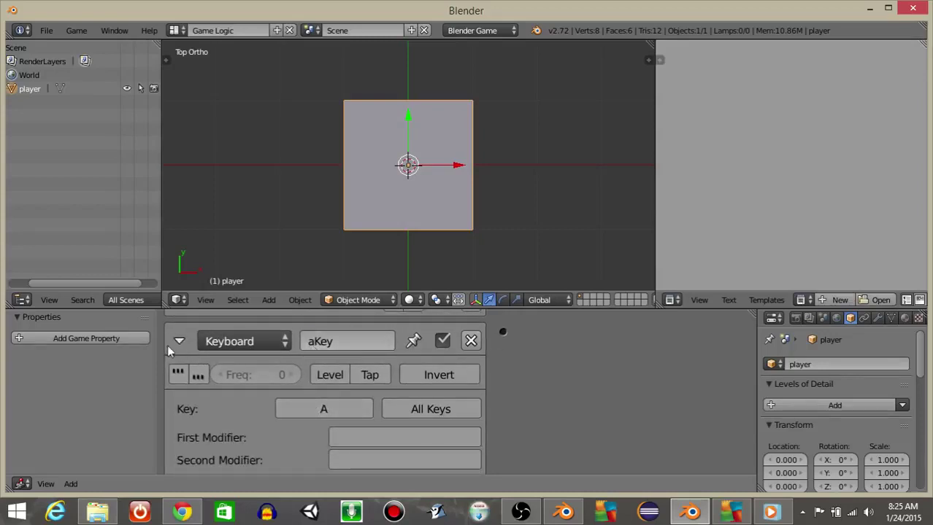
click(178, 341)
Name the fourth Keyboard sensor "dKey", assign it the D key, and collapse it
middle_drag(291, 437, 294, 405)
click(320, 341)
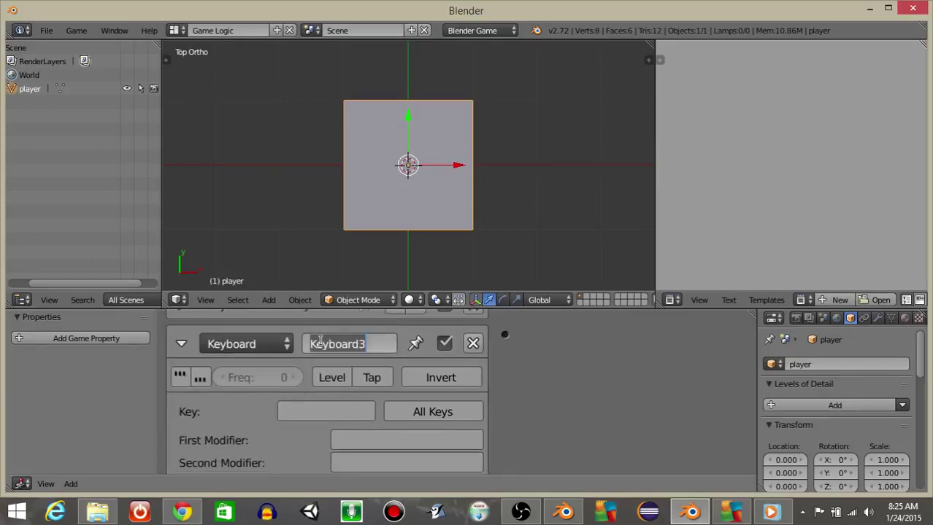
text(dKey)
key(Return)
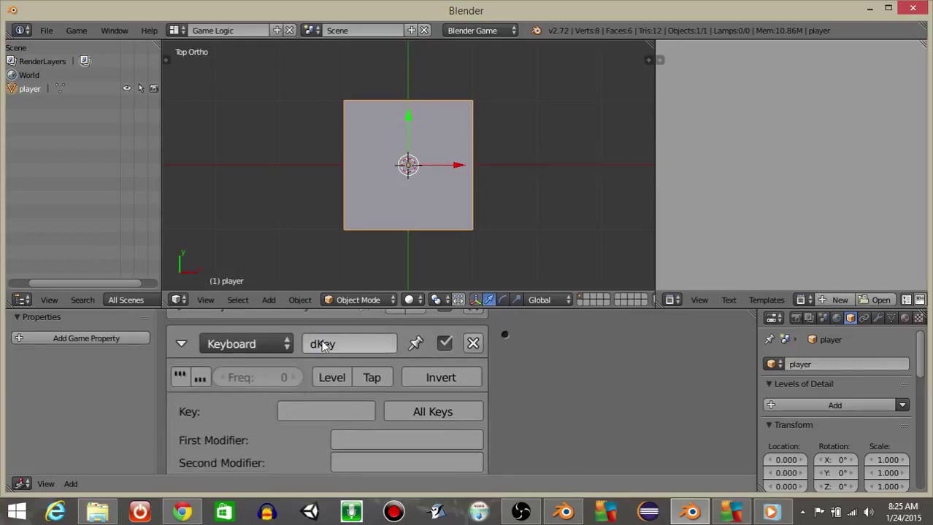
click(323, 410)
key(d)
click(181, 344)
Add four Motion actuators to the player object's game logic
middle_drag(522, 389, 241, 400)
middle_drag(615, 408, 432, 470)
middle_drag(527, 391, 493, 382)
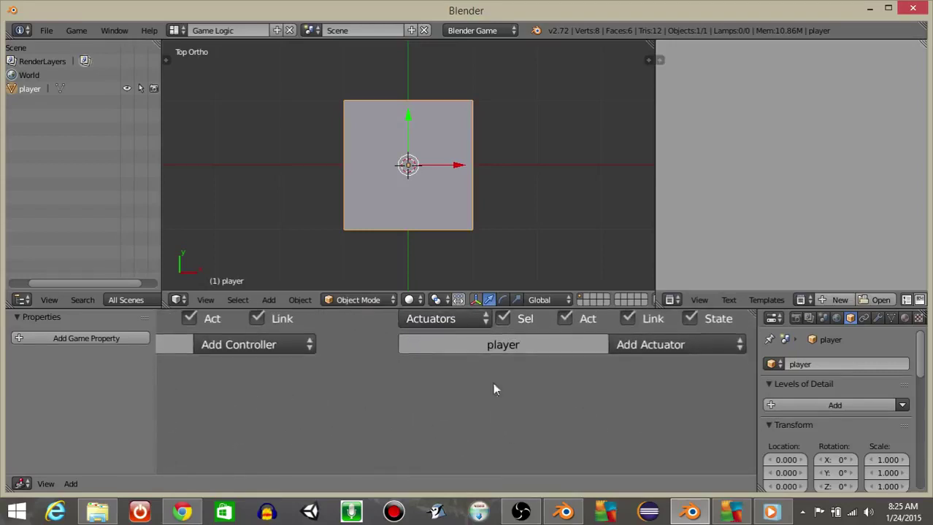
click(619, 347)
click(668, 145)
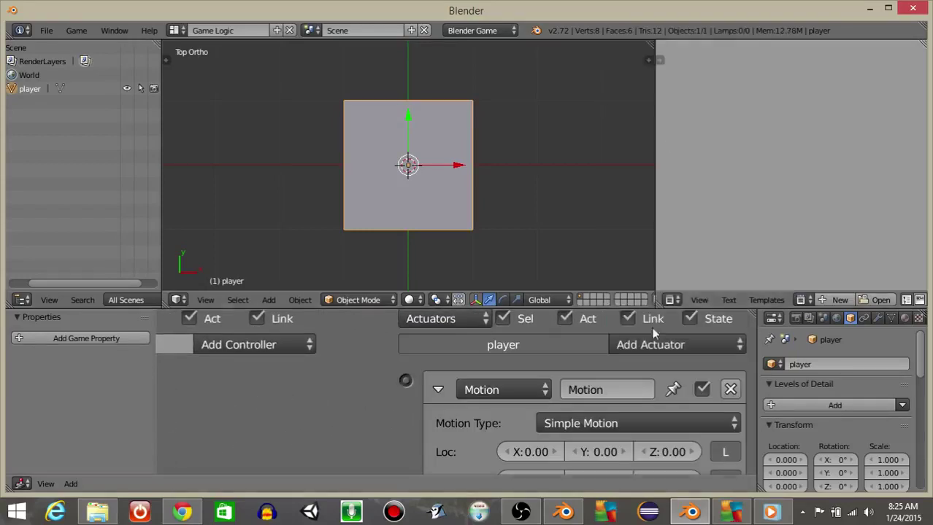
click(651, 344)
click(655, 139)
click(642, 344)
click(661, 146)
click(654, 348)
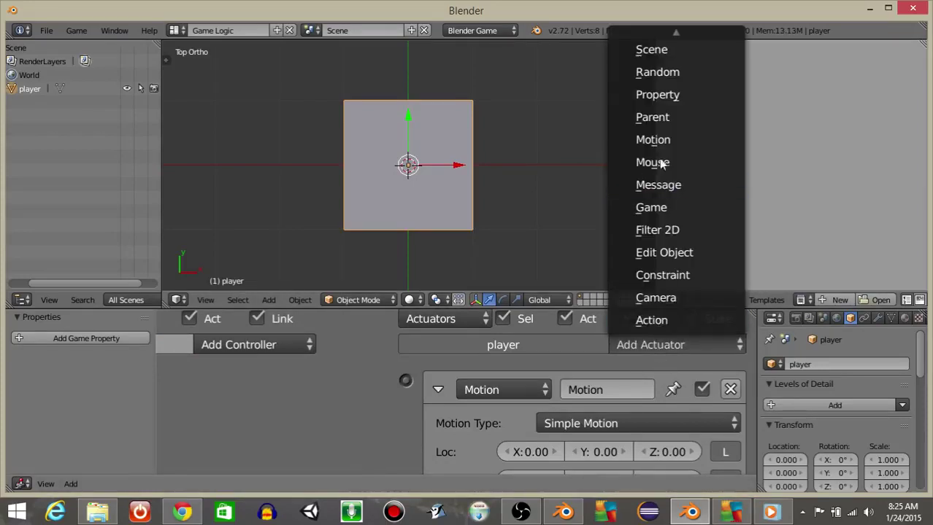
click(636, 138)
Name the first Motion actuator "forward" and set its Y location motion to 0.2, then collapse it
scroll(559, 403, down, 1)
click(581, 364)
text(forward)
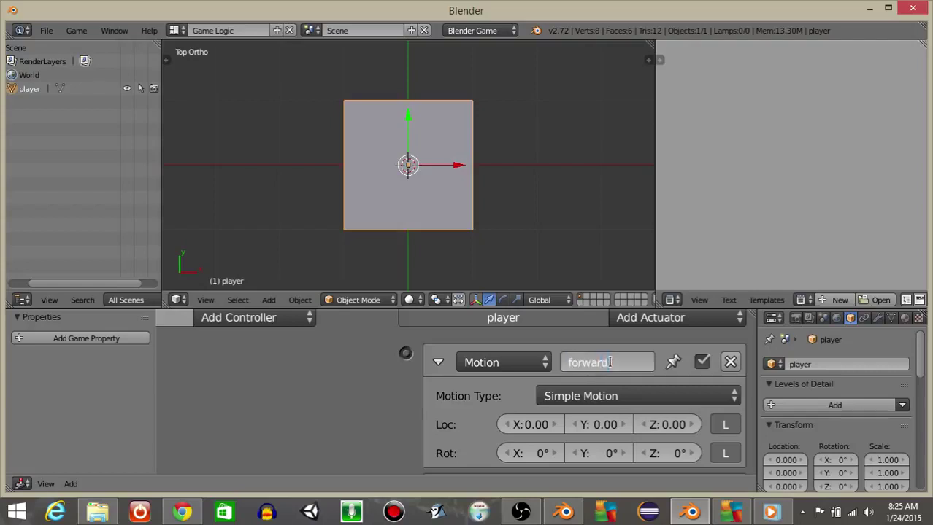
key(Return)
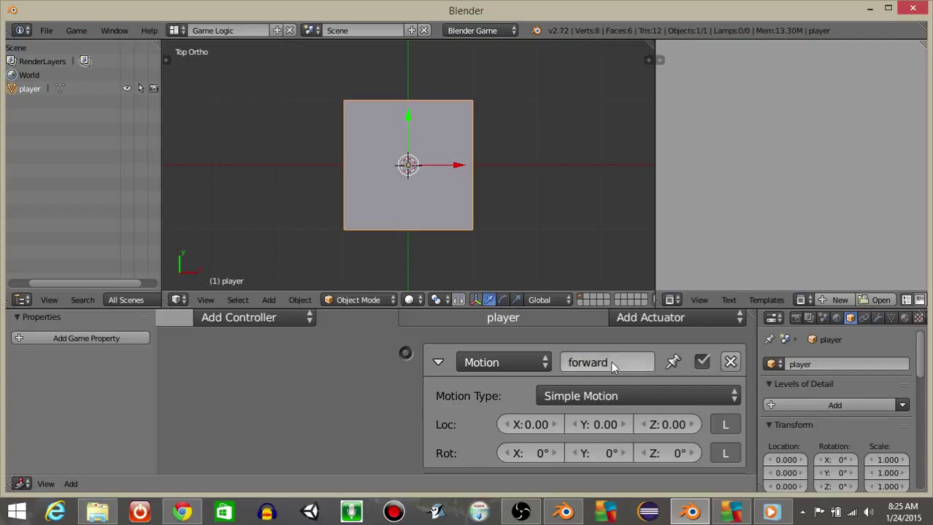
click(599, 427)
text(0.2)
key(Return)
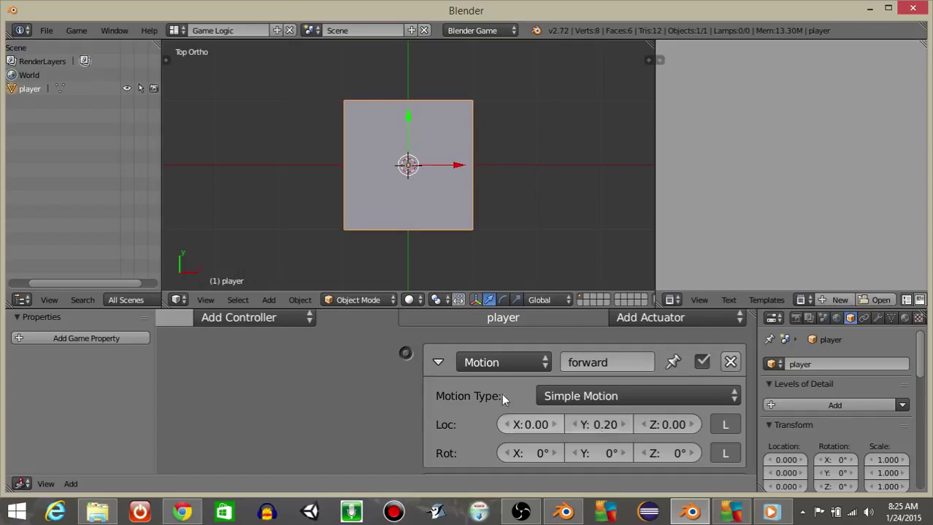
click(440, 363)
Name the second Motion actuator "backward" and set its Y location motion to -0.2, collapsing it when done
scroll(451, 376, down, 2)
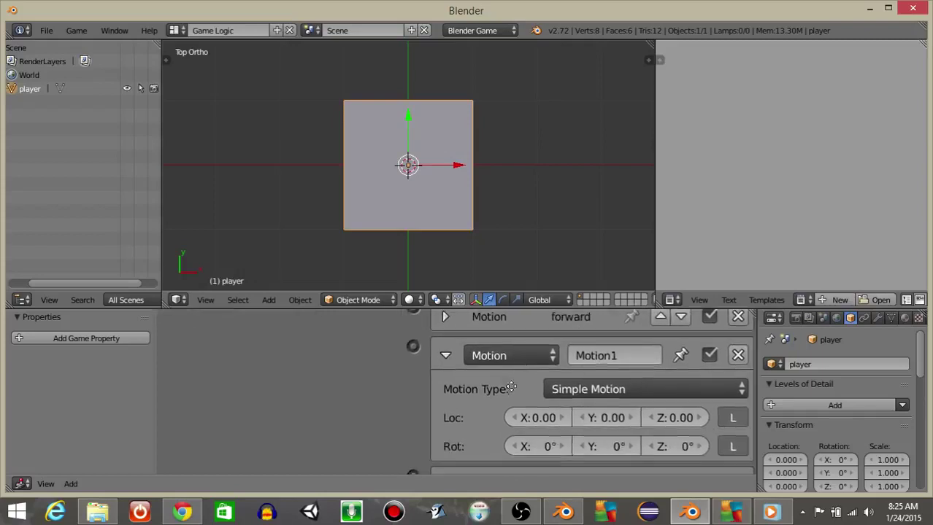
click(596, 357)
text(backward)
key(Return)
click(600, 421)
text(-0.2)
key(Return)
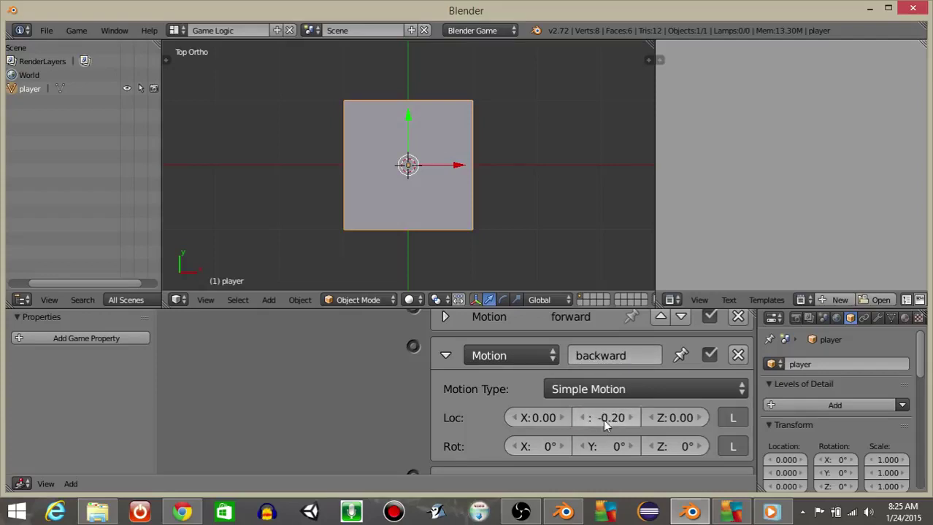
click(445, 356)
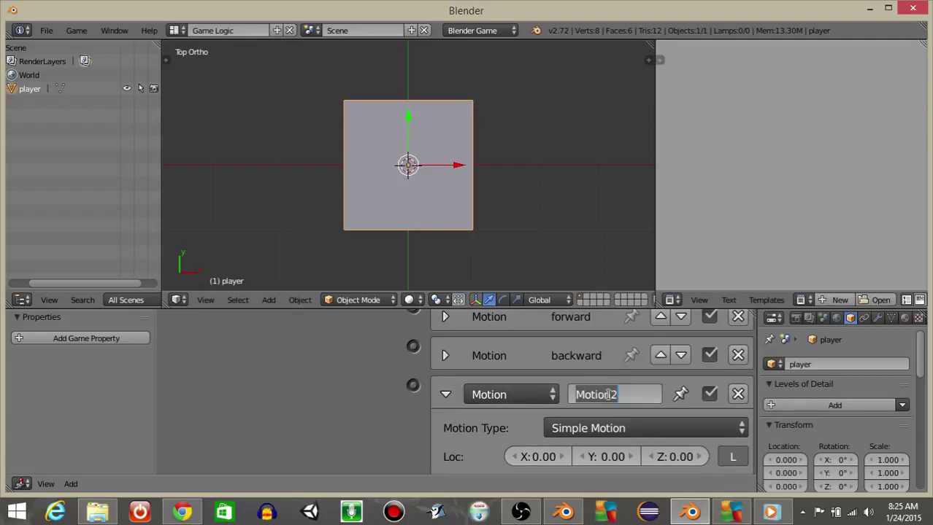
Name the third Motion actuator "left" and set its X location motion to -0.2, collapsing it when done
text(left)
key(Return)
scroll(547, 404, down, 2)
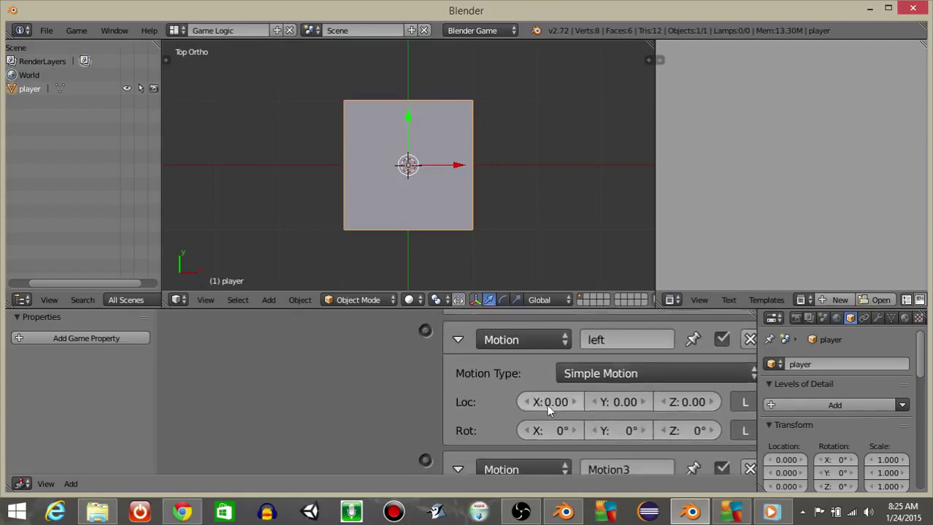
click(547, 405)
text(-0.2)
key(Return)
click(458, 341)
Name the fourth Motion actuator "right" and set its X location motion to 0.2, collapsing it when done
click(608, 373)
text(right)
key(Return)
click(549, 441)
text(0.2)
key(Return)
click(456, 377)
Link the W, S, A and D sensors to the forward, backward, left and right actuators respectively
scroll(408, 373, down, 5)
middle_drag(330, 369, 421, 390)
drag(282, 366, 601, 367)
drag(280, 393, 601, 393)
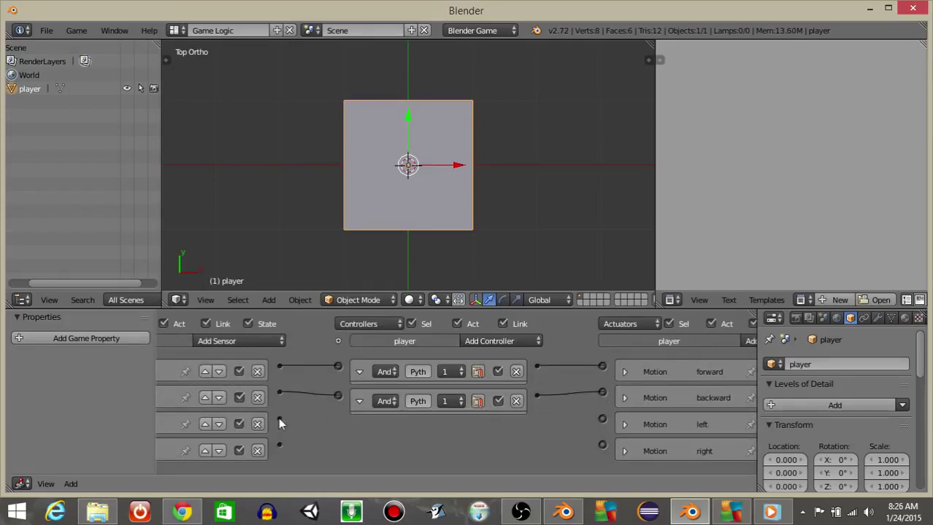
drag(279, 420, 601, 419)
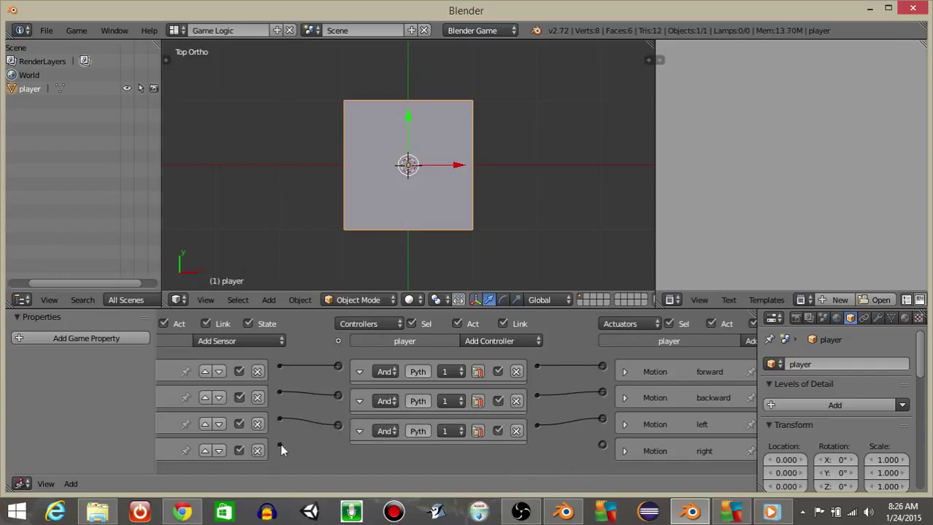
drag(282, 449, 602, 445)
Run the game and test the player's movement with the W, A, S and D keys
scroll(476, 186, down, 5)
scroll(475, 181, down, 3)
key(p)
key(s)
key(a)
key(w)
key(d)
key(s)
key(a)
key(w)
key(d)
key(a)
key(s)
key(d)
key(Escape)
Collapse the four And controllers of the player
click(358, 373)
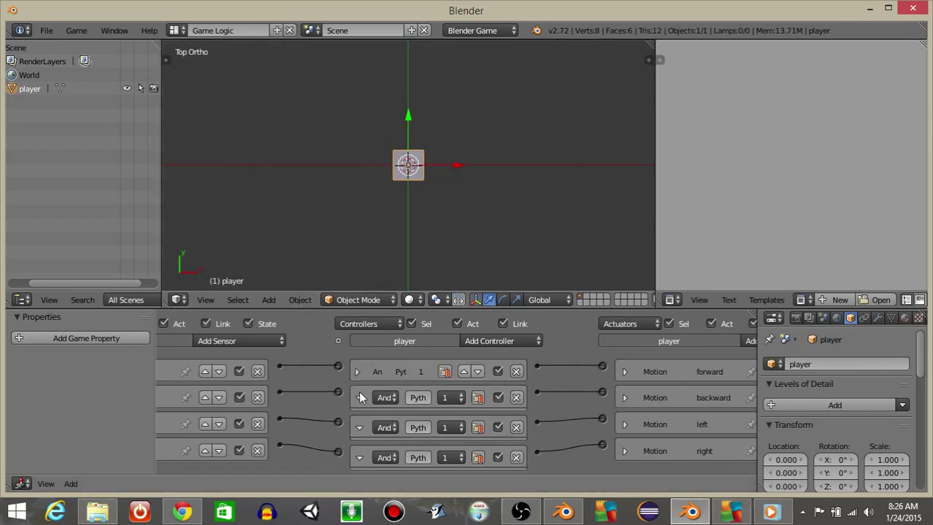
click(358, 397)
click(358, 424)
click(357, 452)
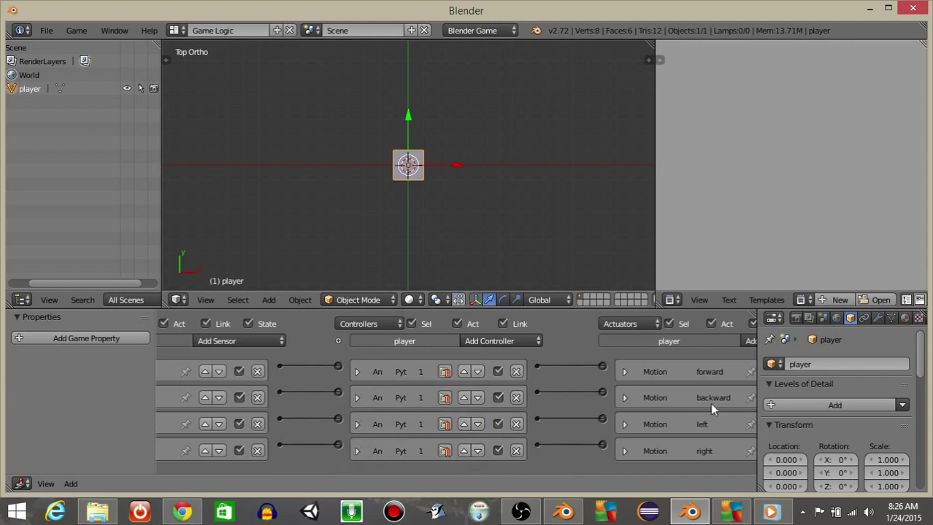
Set the player's physics type to Character
drag(755, 400, 427, 400)
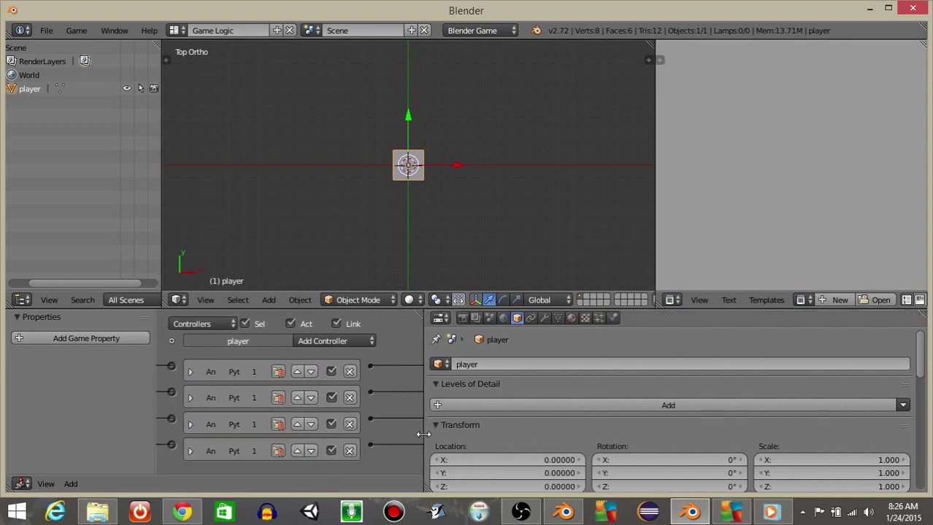
click(612, 319)
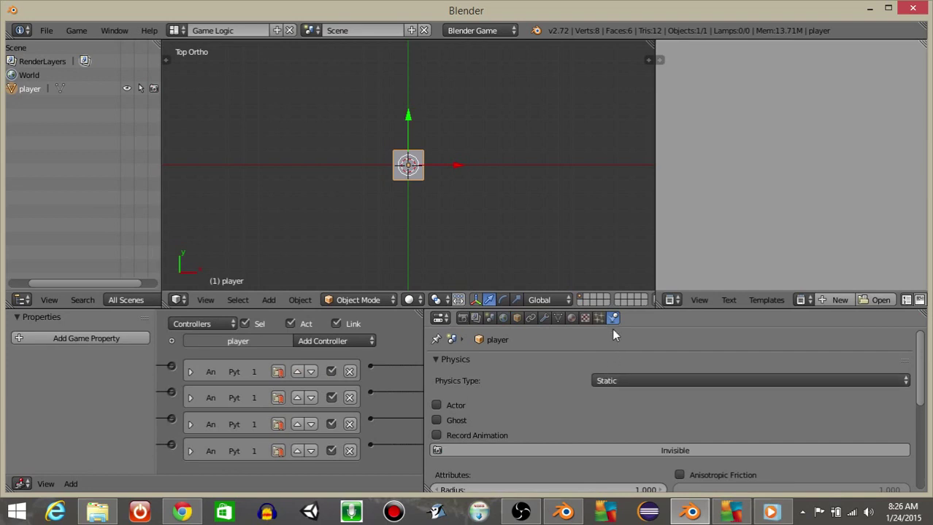
click(606, 381)
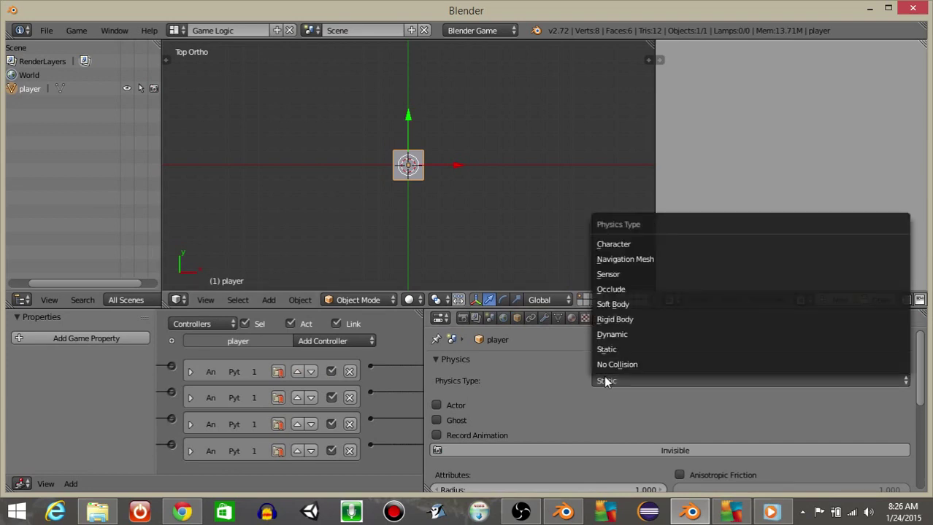
click(613, 246)
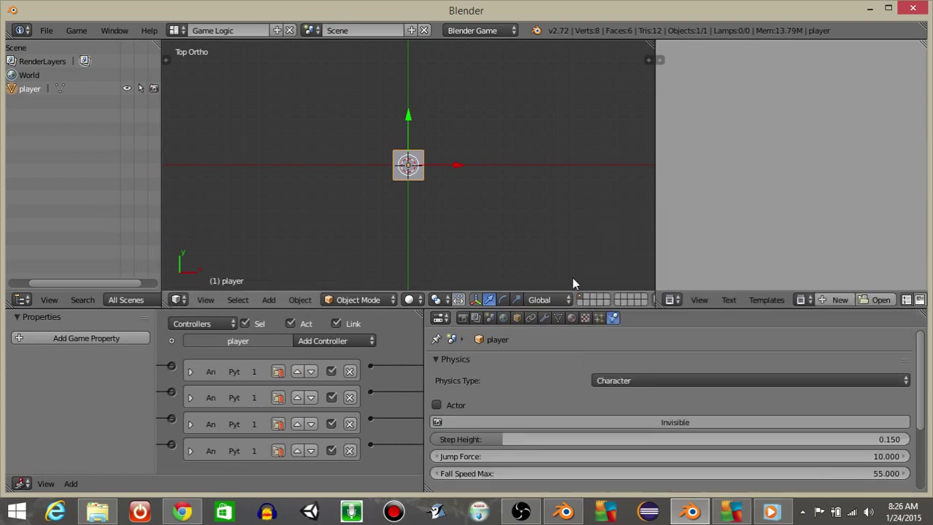
Change the diffuse colour of the player's material to blue
click(572, 319)
scroll(538, 378, down, 5)
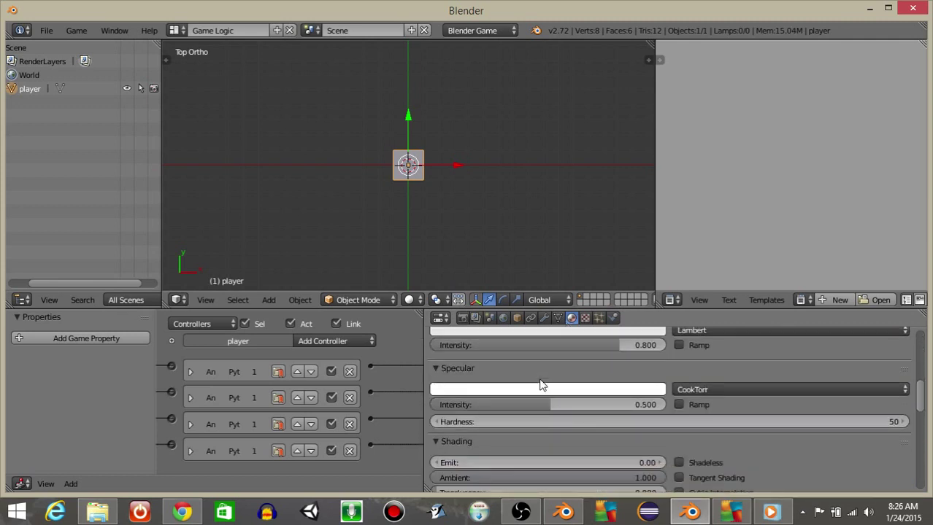
scroll(512, 350, up, 2)
click(512, 381)
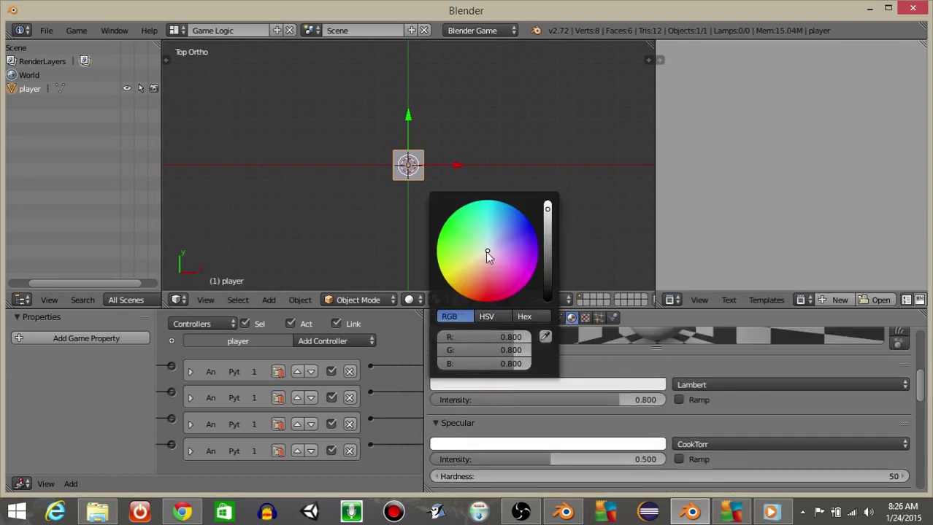
click(534, 231)
Run the game briefly from an angled view to check the player cube
mouse_move(376, 217)
middle_down()
mouse_move(359, 175)
mouse_move(358, 183)
middle_up()
scroll(358, 183, down, 3)
key(p)
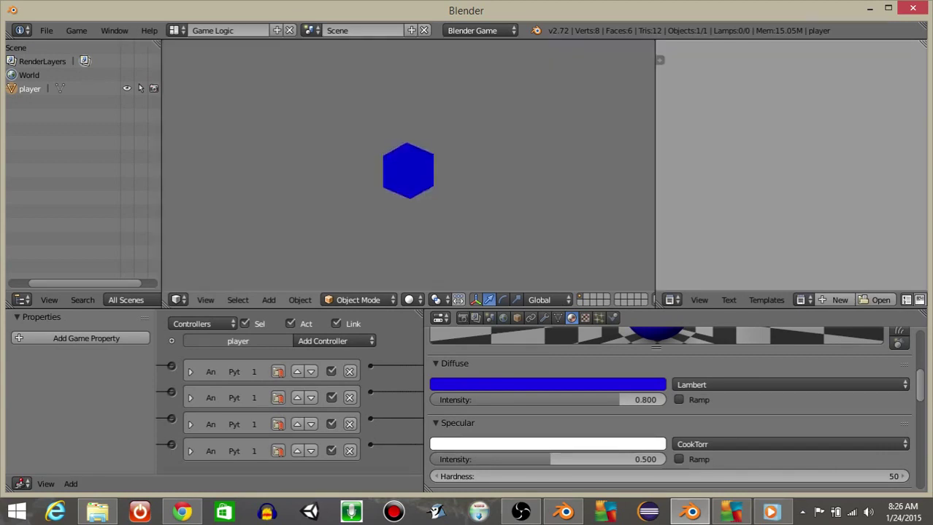
key(Escape)
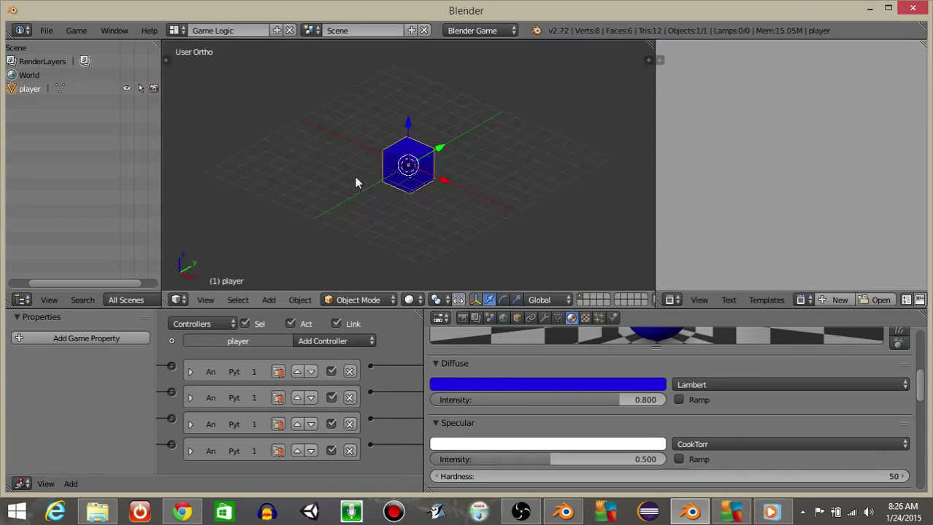
Add a plane and lower it along the Z axis by about 2 units, beneath the player cube
key(space)
text(add pla)
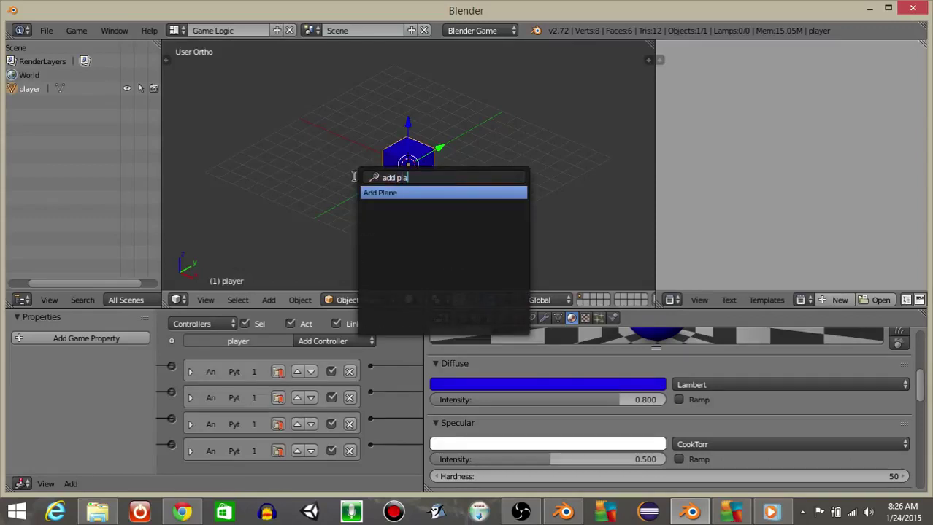
key(Return)
key(g)
key(z)
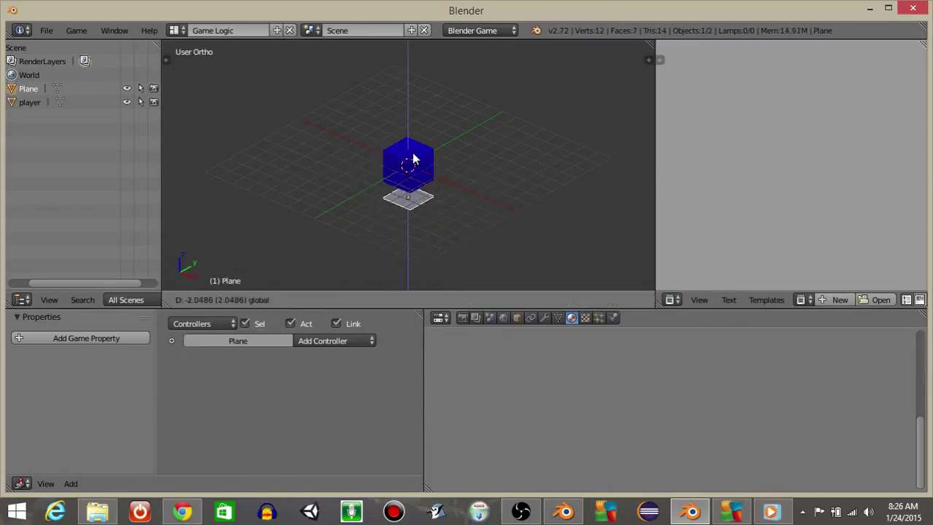
click(453, 194)
Scale the plane up by a factor of 10 and then by a further factor of 2
text(s10)
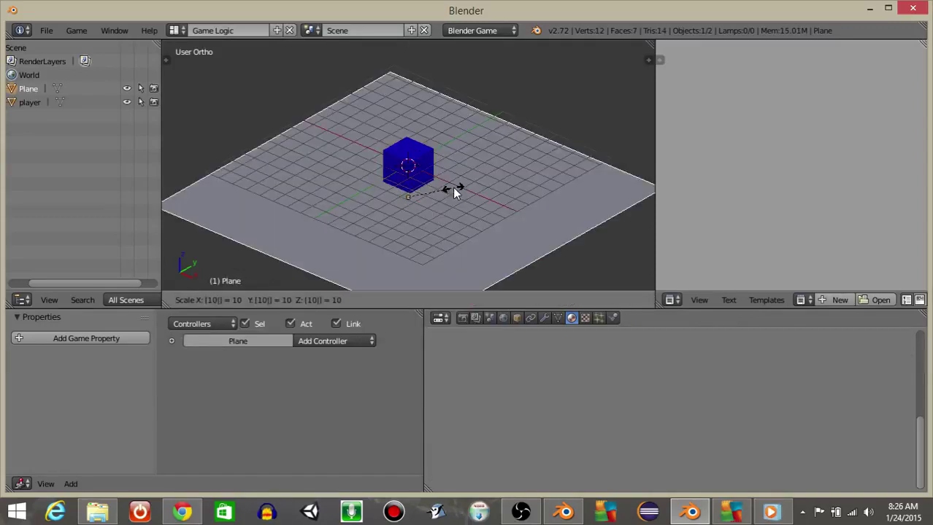
key(Return)
text(s2)
key(Return)
scroll(458, 166, down, 3)
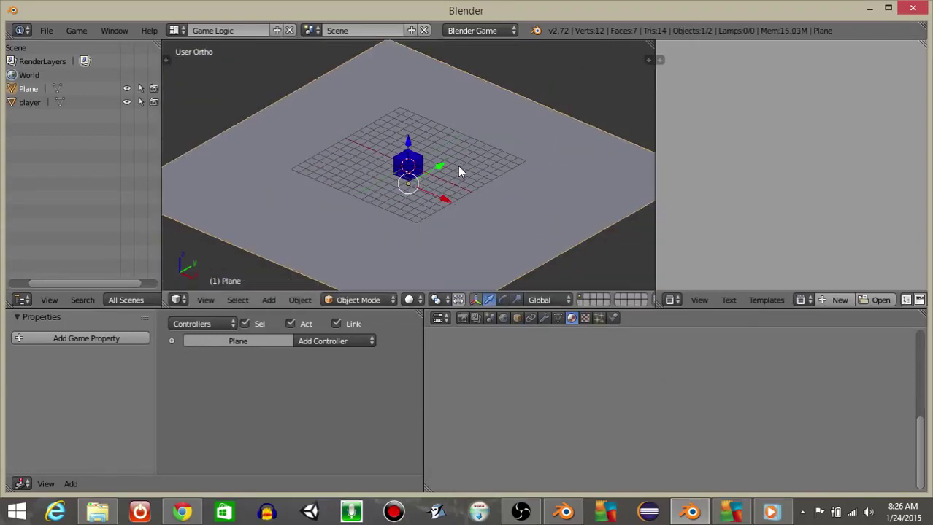
Run the game briefly from a lower angle to check the player cube above the enlarged plane
middle_drag(458, 166, 467, 143)
key(p)
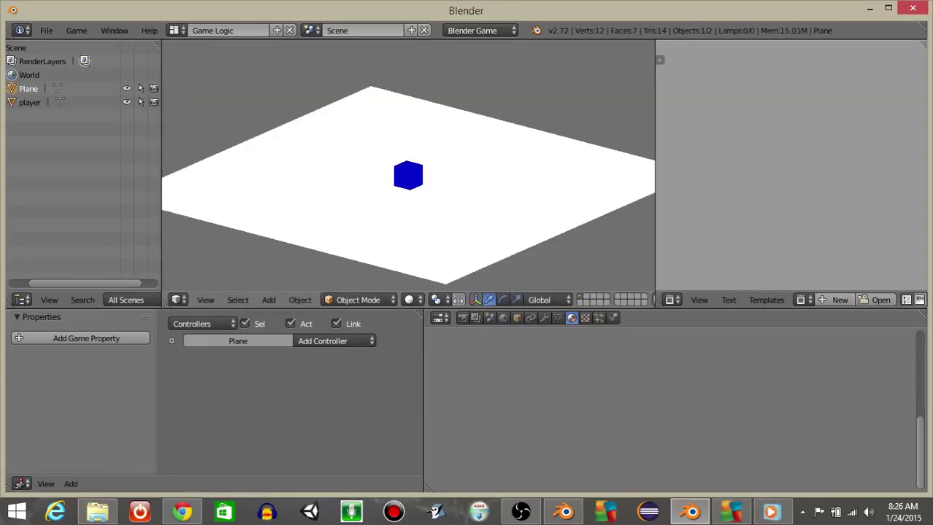
key(Escape)
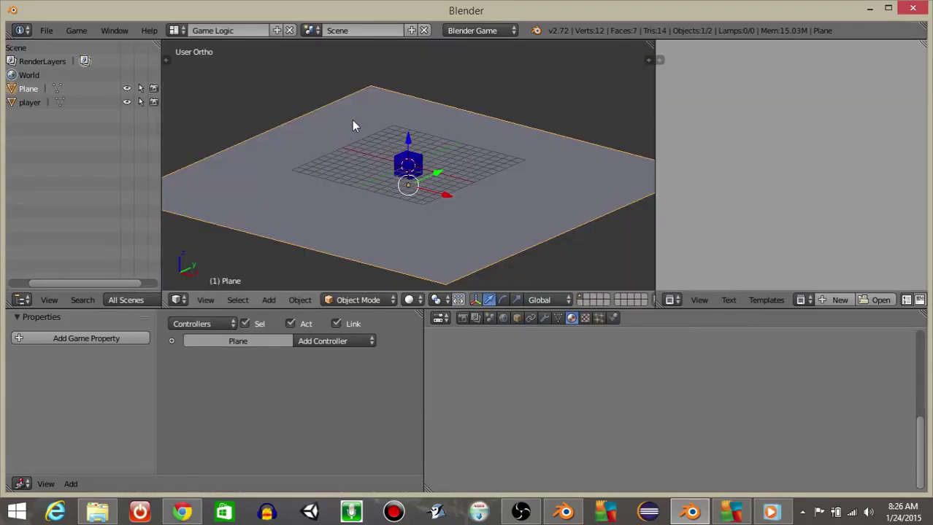
Give the plane a new material with a cyan diffuse colour and test it in a brief game run
scroll(544, 364, up, 3)
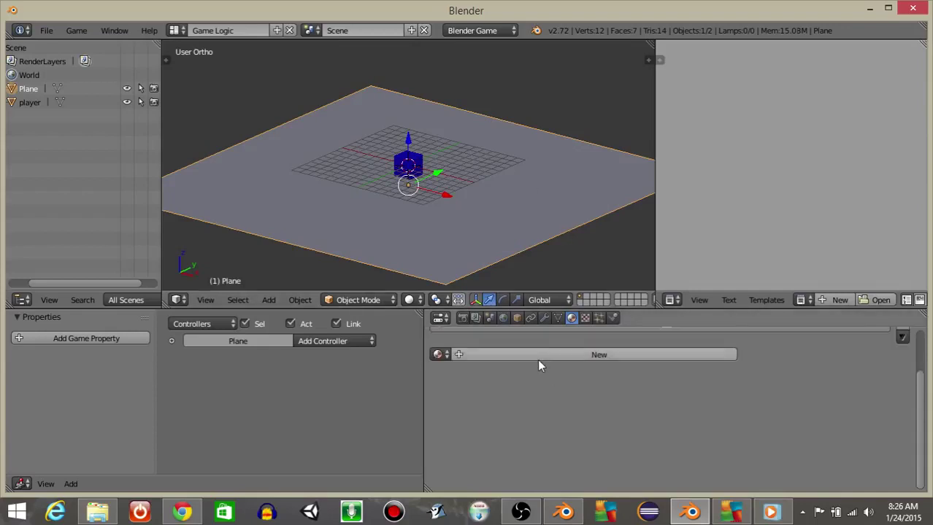
click(537, 354)
scroll(591, 400, down, 5)
click(550, 383)
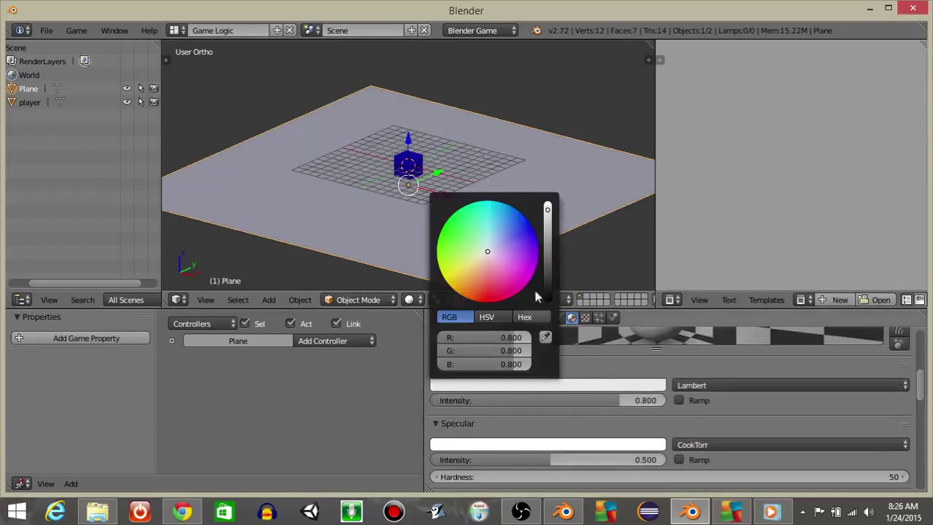
click(476, 209)
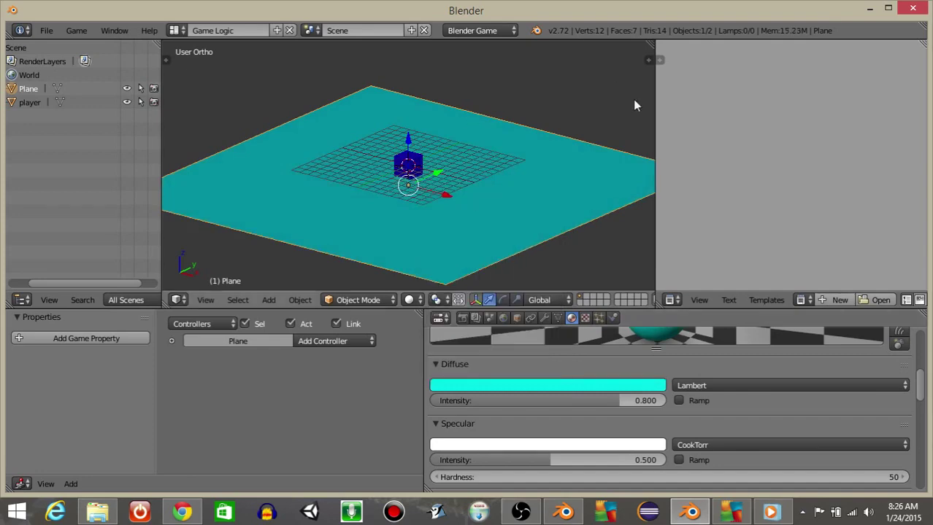
key(p)
key(Escape)
Add a camera and move it along the Y axis, well behind the player cube
key(KP_7)
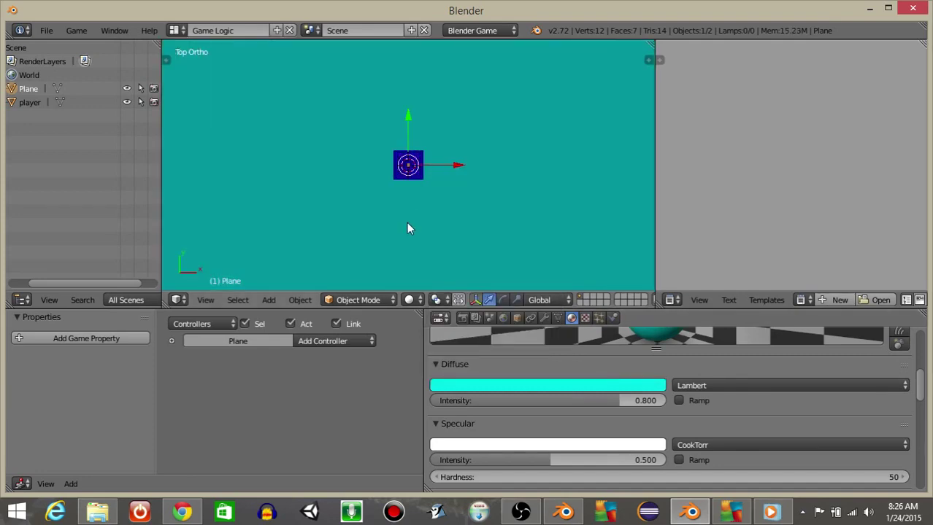
key(KP_1)
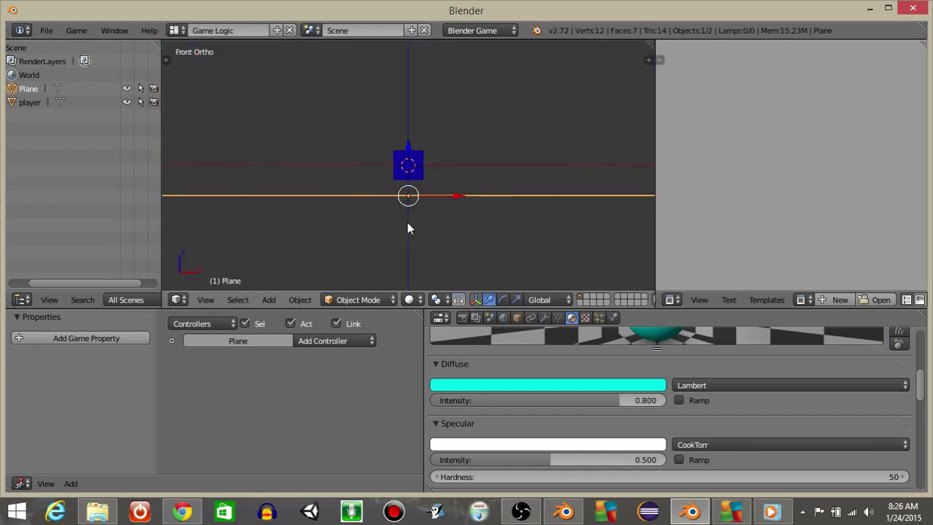
mouse_move(429, 165)
middle_down()
mouse_move(428, 191)
mouse_move(428, 183)
middle_up()
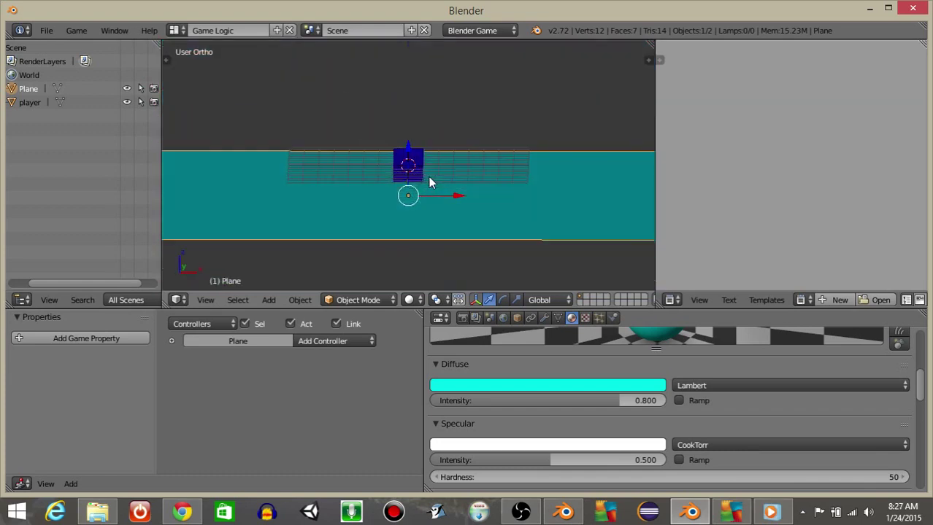
key(KP_1)
key(space)
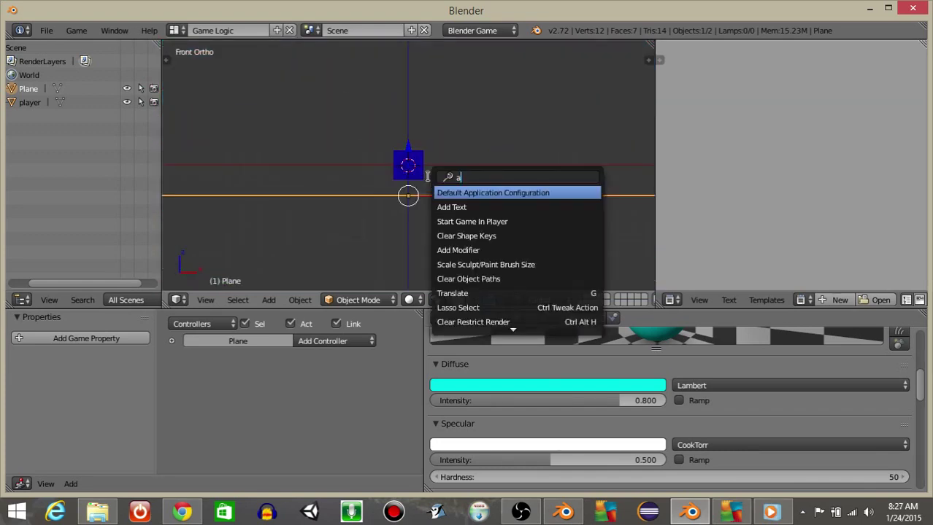
text(add camera)
key(Return)
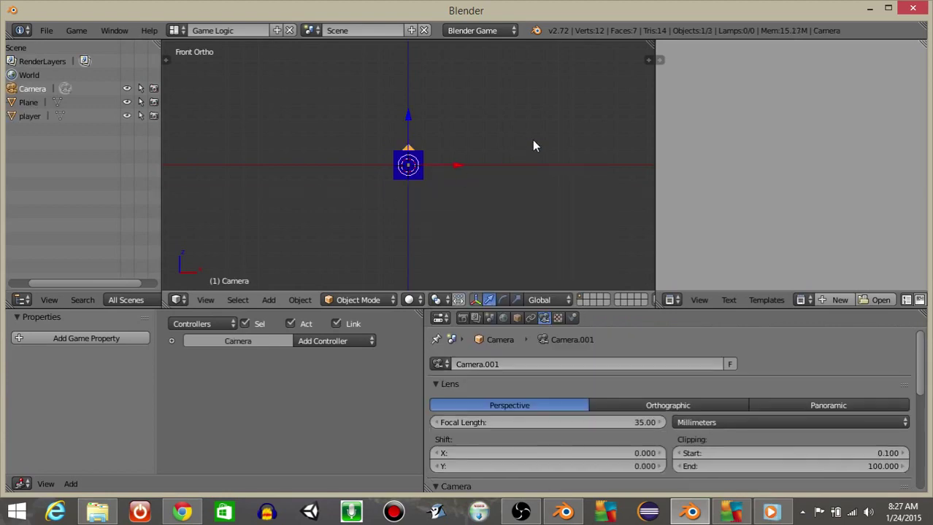
middle_drag(521, 151, 441, 173)
drag(439, 154, 272, 201)
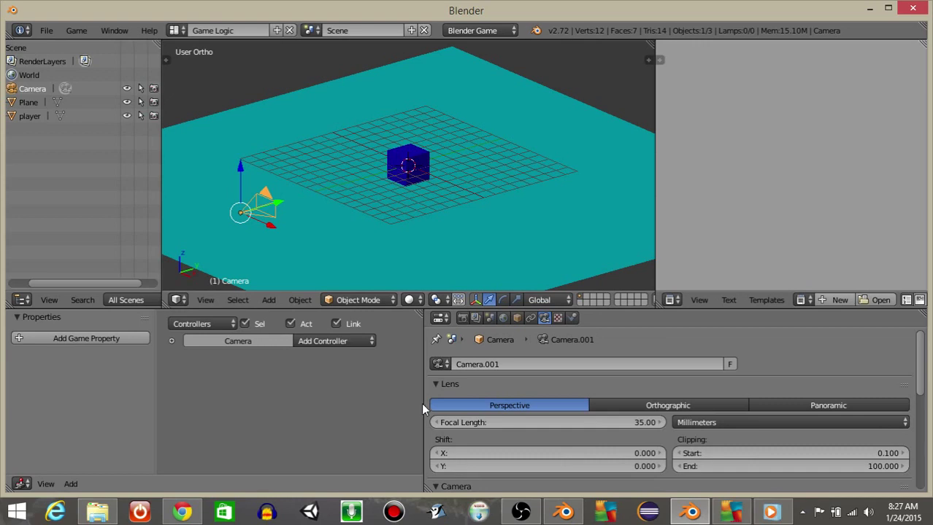
Widen the logic editor and add a sensor to the camera
drag(424, 405, 593, 404)
middle_drag(243, 393, 466, 392)
scroll(314, 405, up, 2)
middle_drag(286, 403, 419, 384)
click(420, 356)
click(396, 316)
click(180, 434)
click(181, 402)
Add a Camera actuator to the camera and set its camera object to player
middle_drag(478, 400, 212, 400)
middle_drag(389, 394, 131, 394)
middle_drag(535, 392, 376, 391)
click(467, 356)
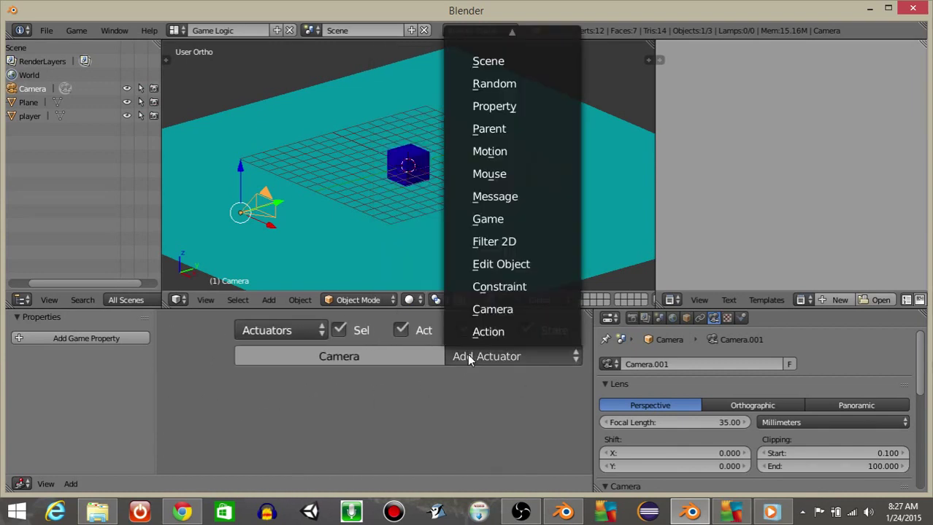
click(492, 310)
scroll(421, 365, down, 3)
click(421, 368)
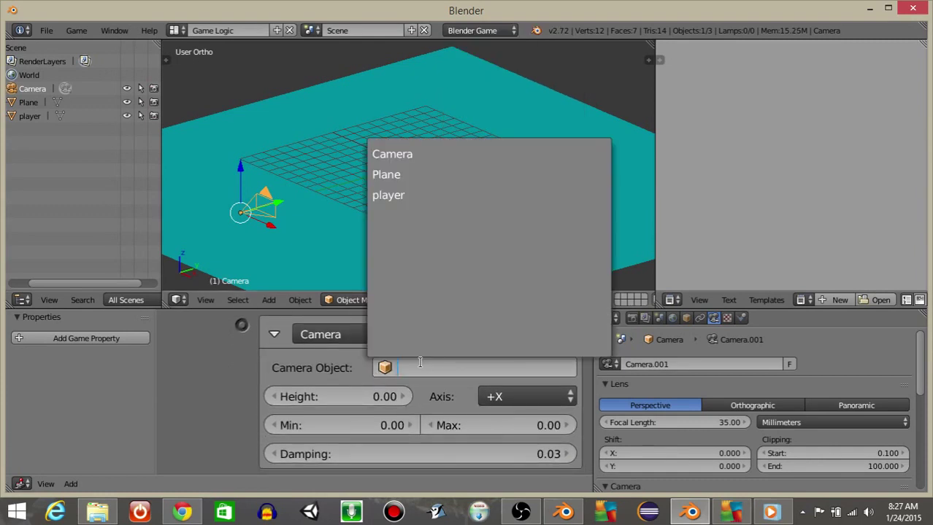
text(player)
key(Return)
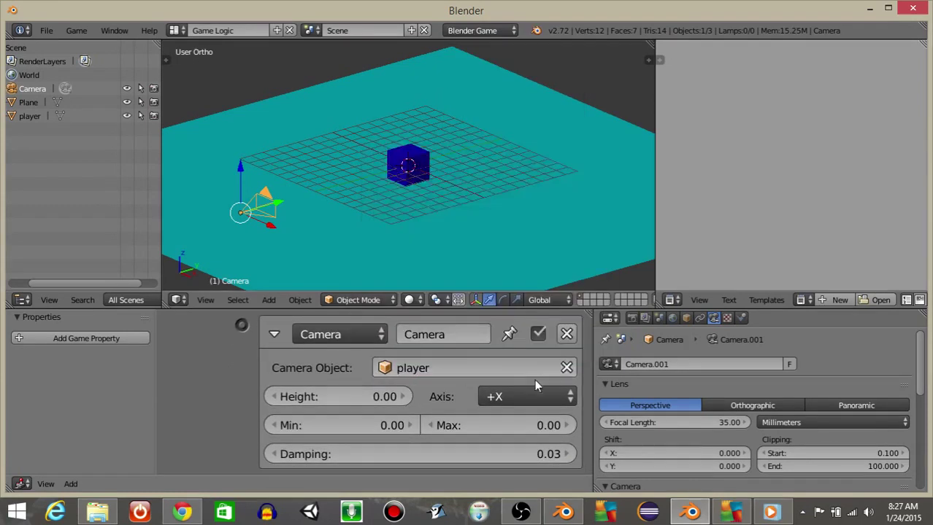
Set the Camera actuator's axis to +Y, height to 20, minimum distance to 15 and maximum distance to 30
click(514, 396)
click(496, 350)
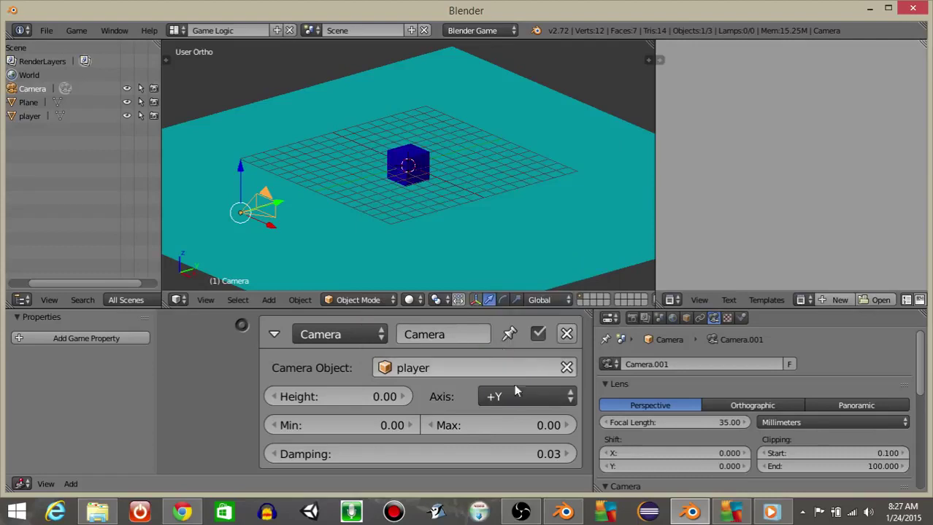
click(319, 394)
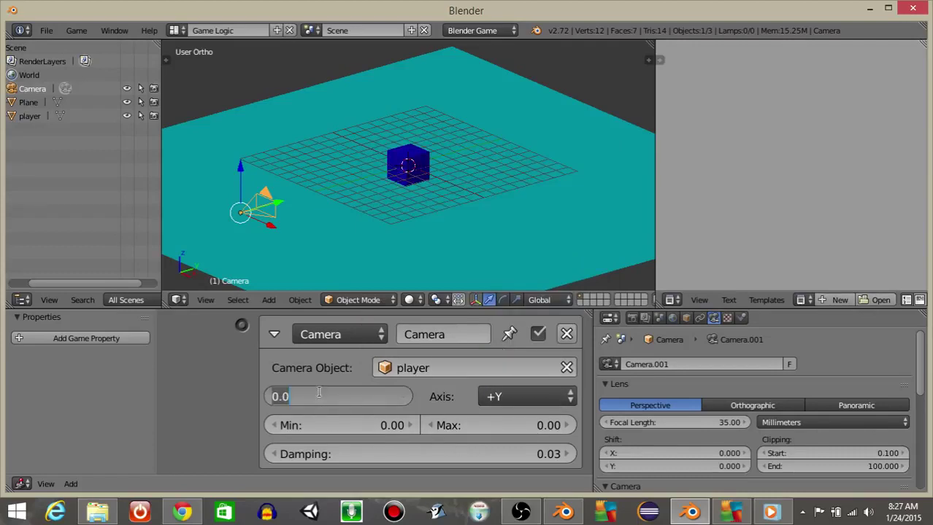
text(0)
key(Return)
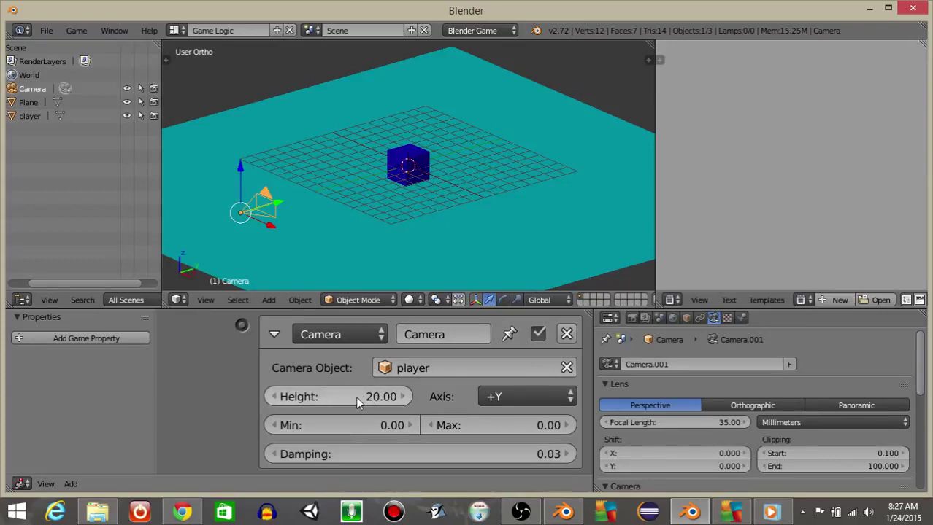
click(350, 428)
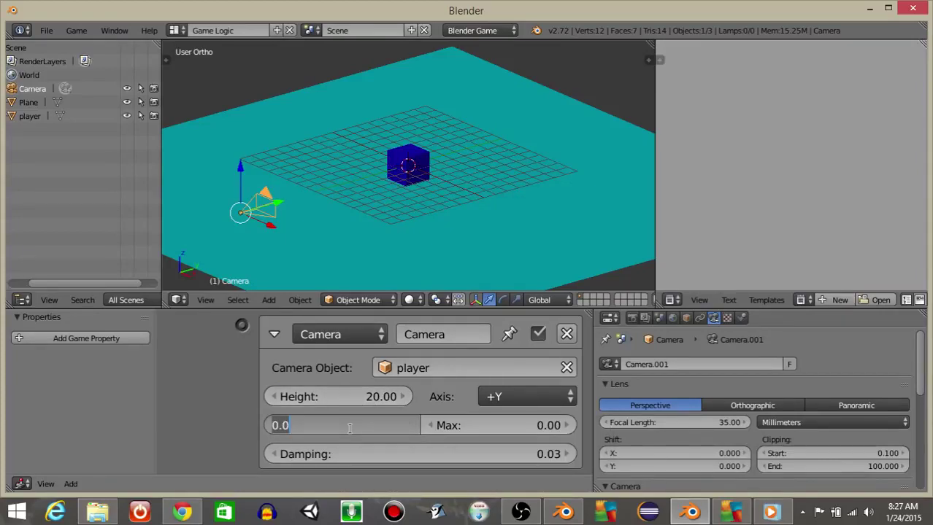
text(15)
key(Return)
click(514, 431)
text(30)
key(Return)
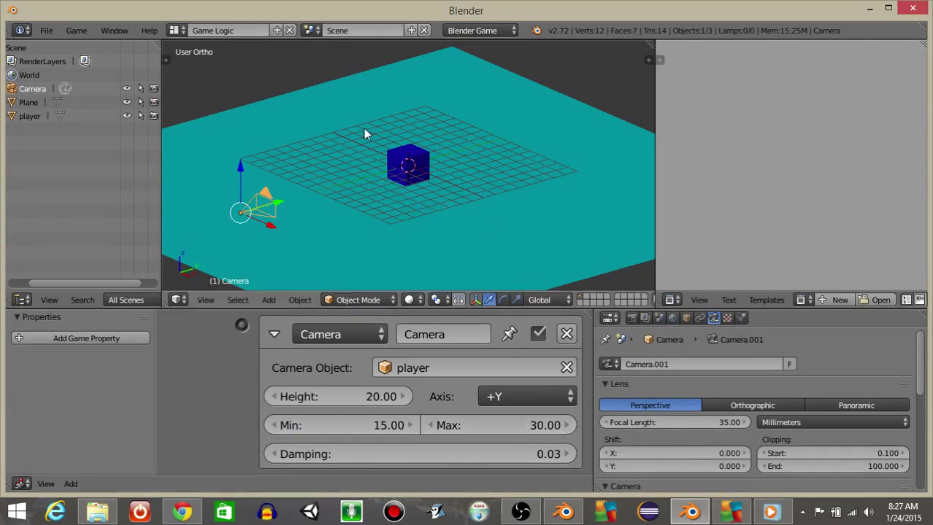
Run the game briefly through the camera view to check the camera's behaviour
key(KP_0)
key(p)
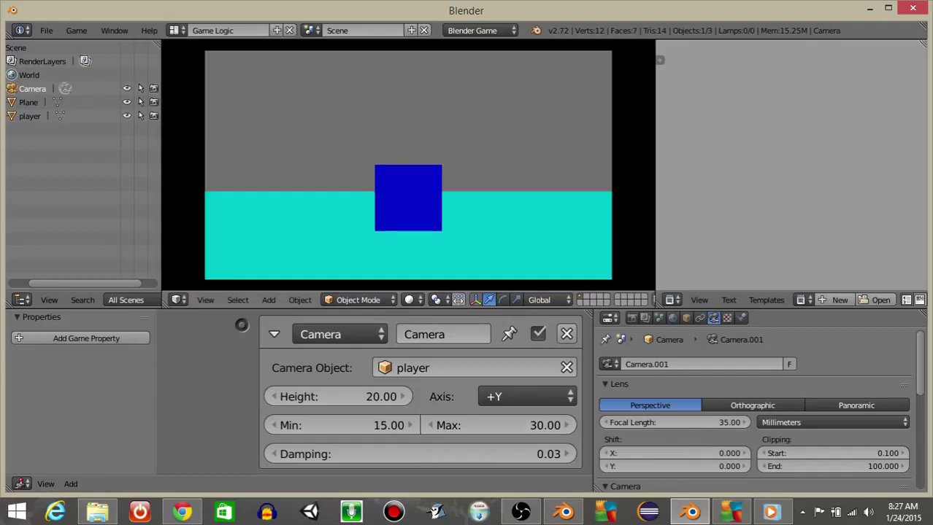
key(Escape)
Link the camera's sensor to its Camera actuator through an And controller
scroll(307, 286, down, 1)
scroll(280, 339, down, 5)
middle_drag(223, 396, 369, 385)
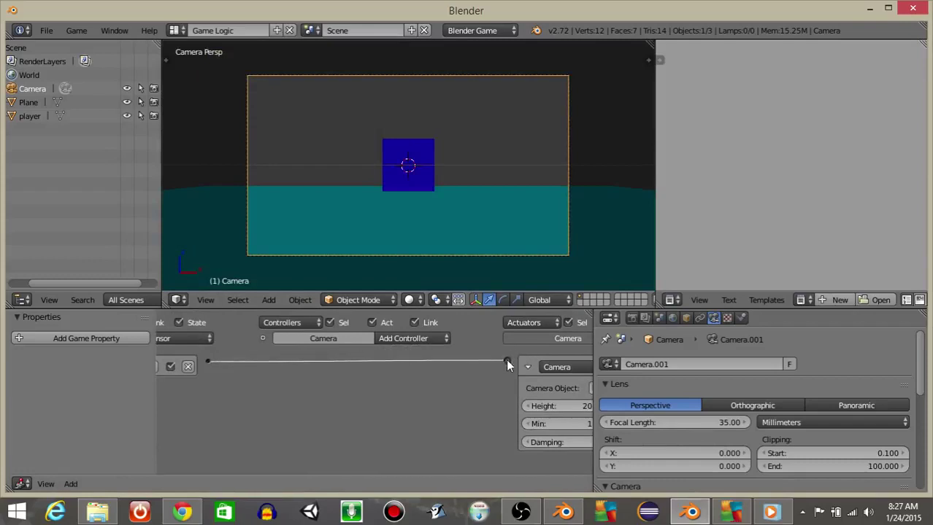
drag(504, 364, 506, 362)
Run the game and move the player cube around to test how the camera follows it
key(p)
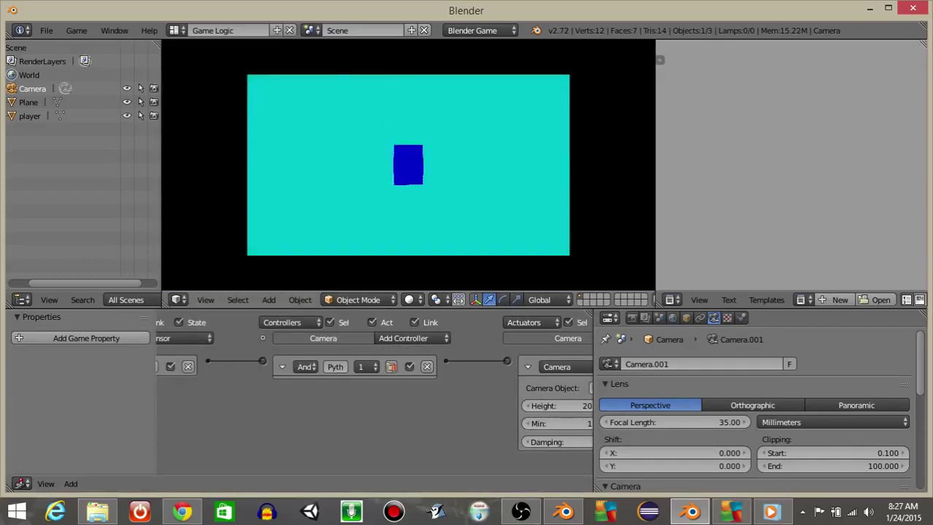
key(w)
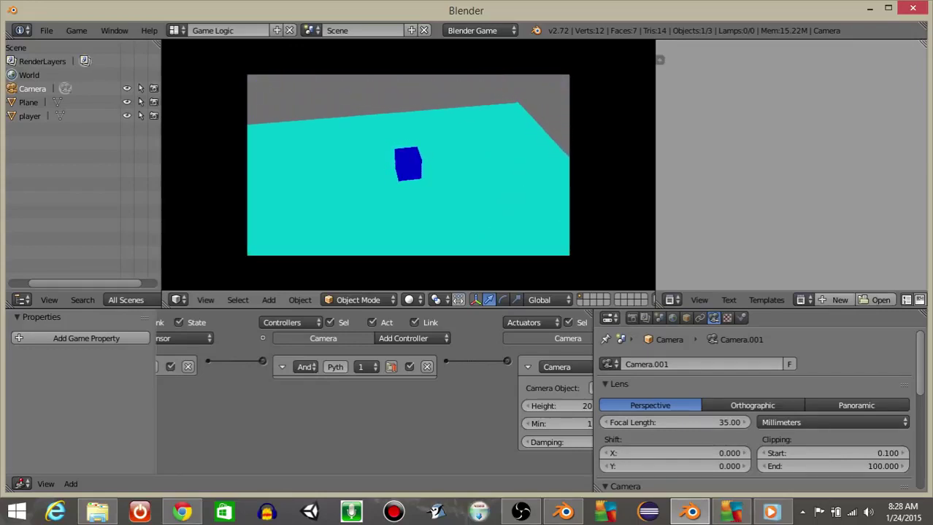
key(Escape)
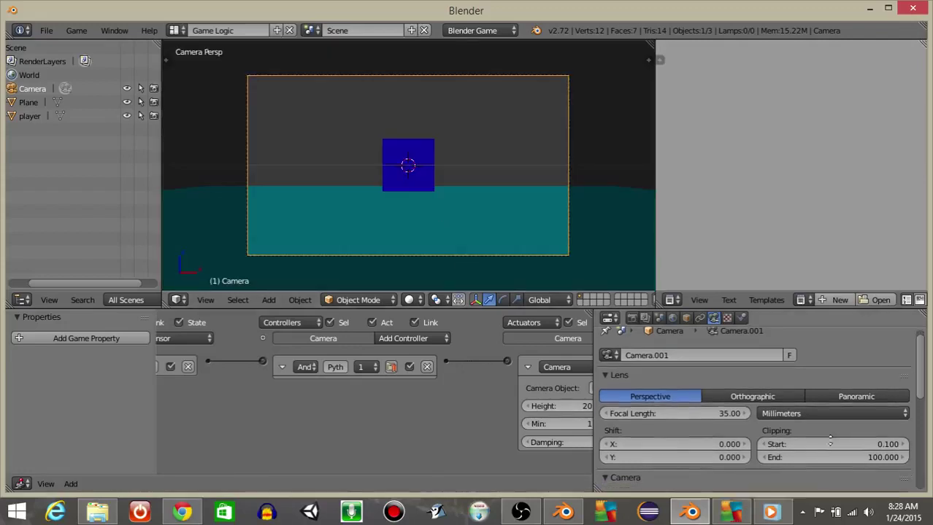
Change the Camera actuator's height to 10, minimum distance to 5 and maximum distance to 15
middle_drag(511, 405, 376, 412)
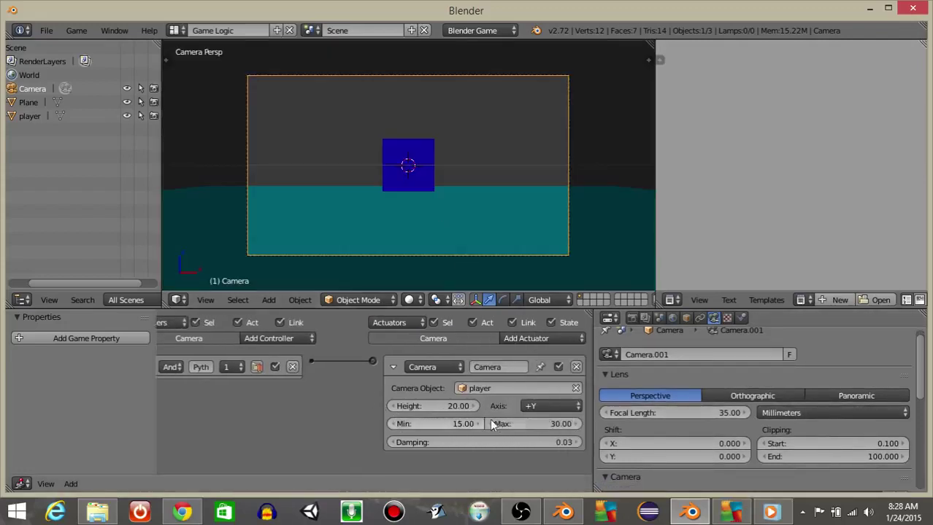
click(430, 421)
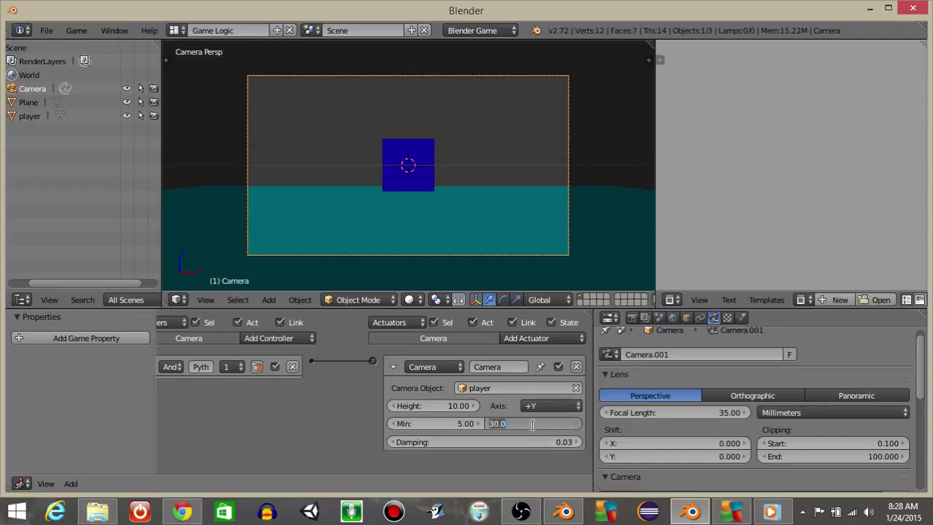
Run the game twice to test the closer camera following the player cube
key(p)
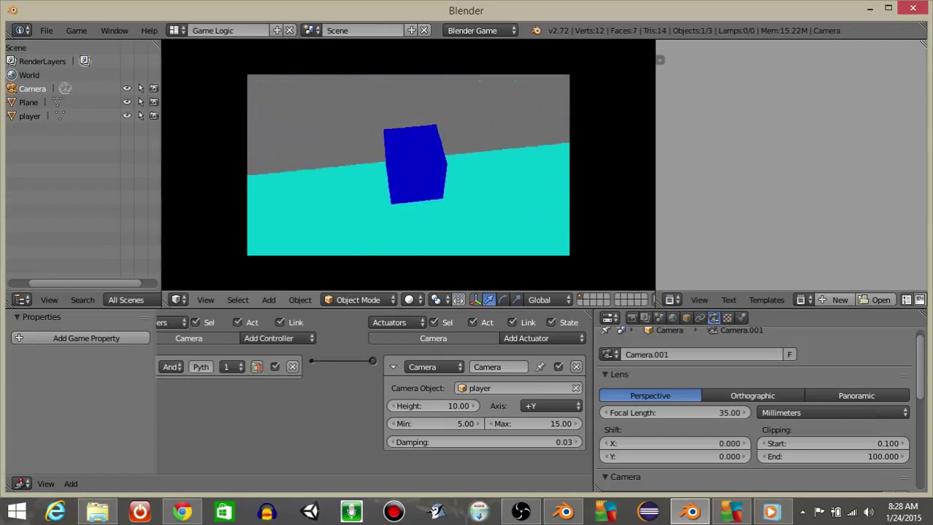
key(Escape)
key(p)
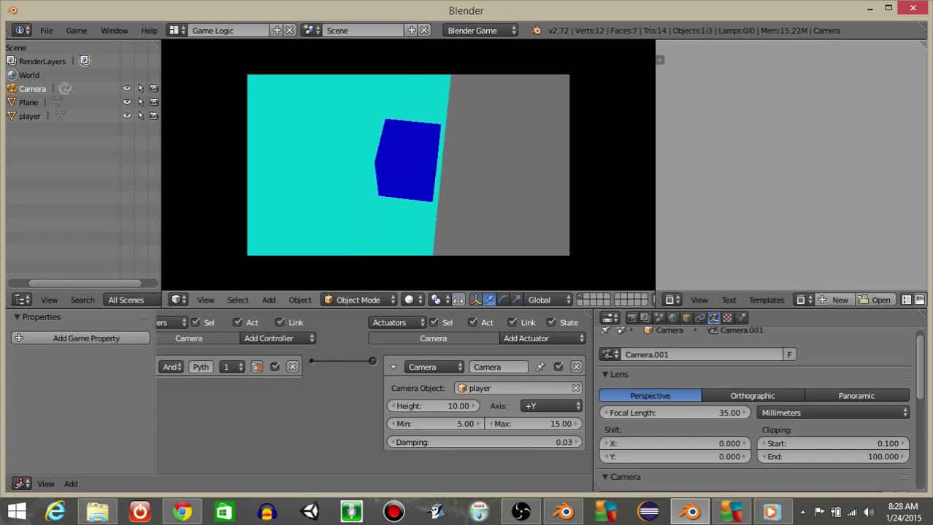
key(Escape)
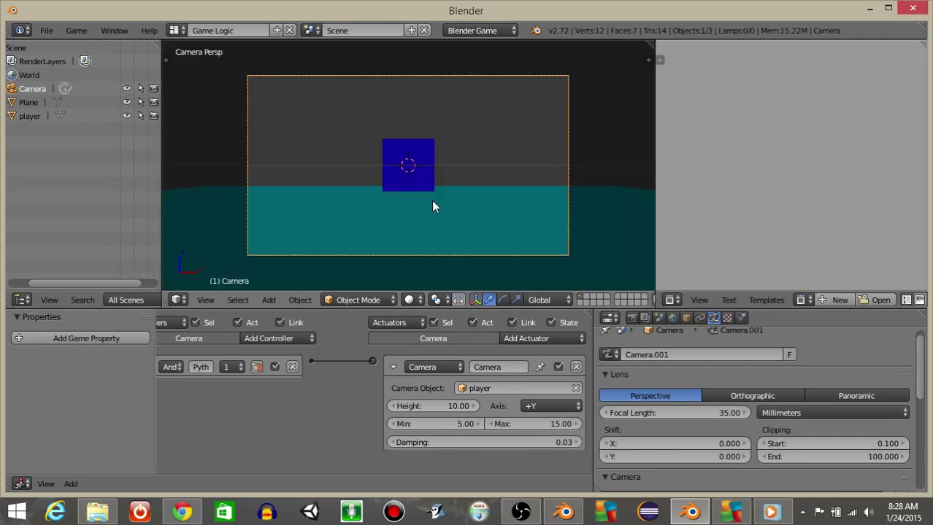
click(520, 513)
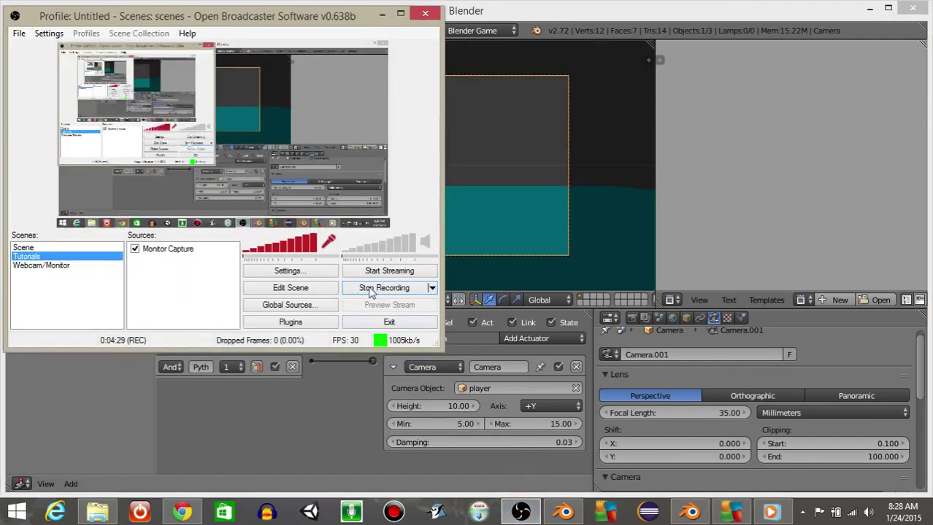